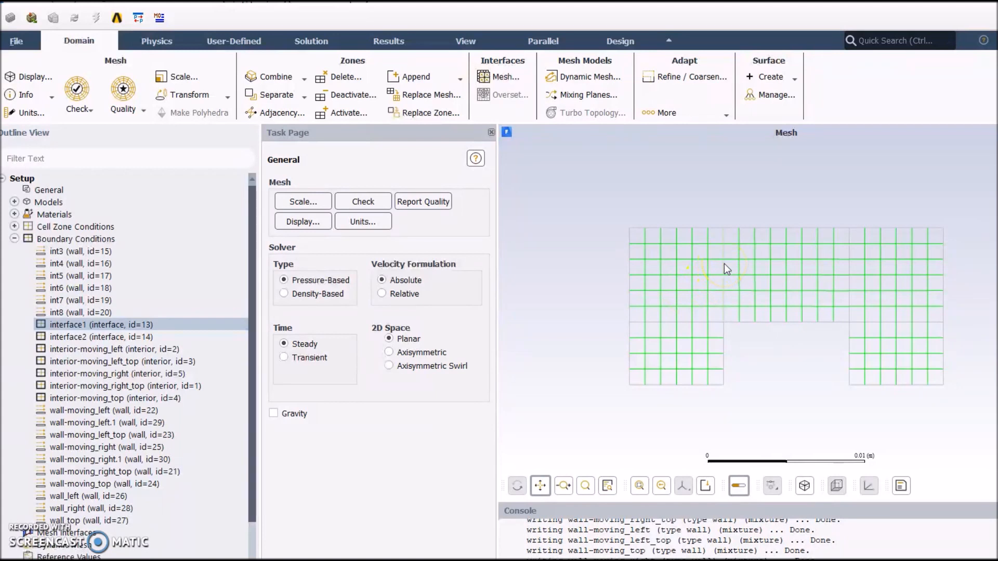
# Identify the boundary zones on the vertical edges separating the upper-middle mesh block from its left and right neighbours.
pyautogui.click(724, 264)
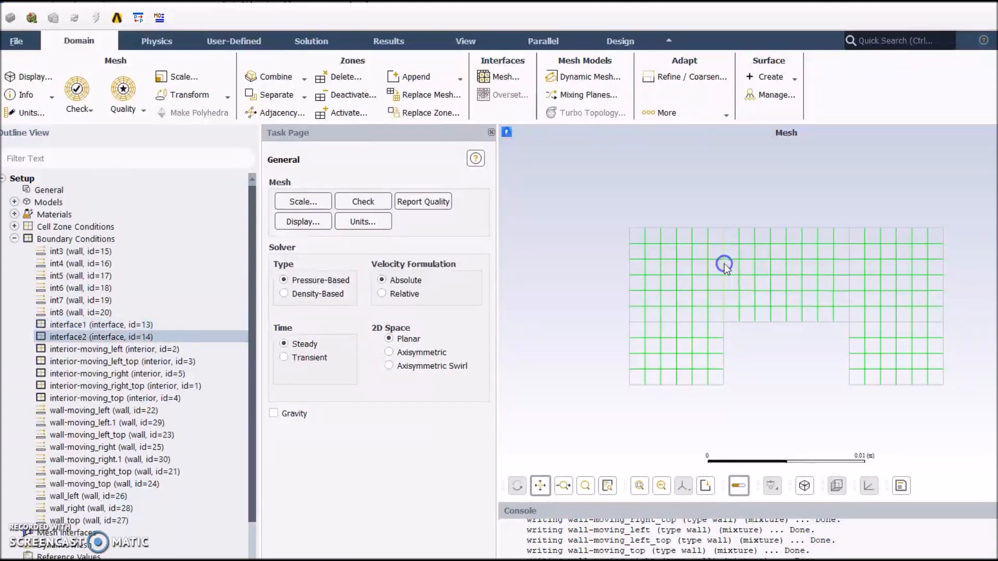
pyautogui.click(849, 265)
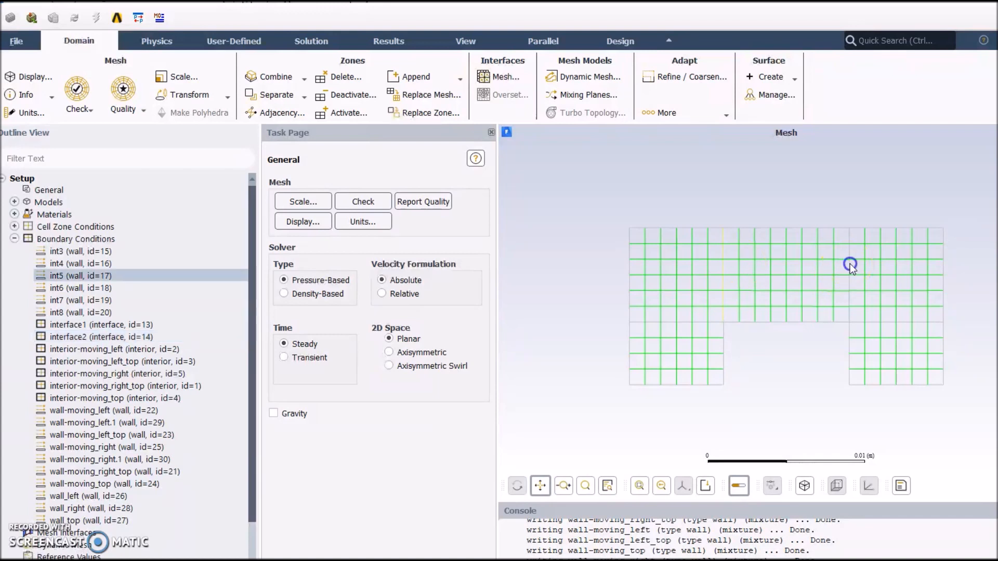
pyautogui.click(721, 276)
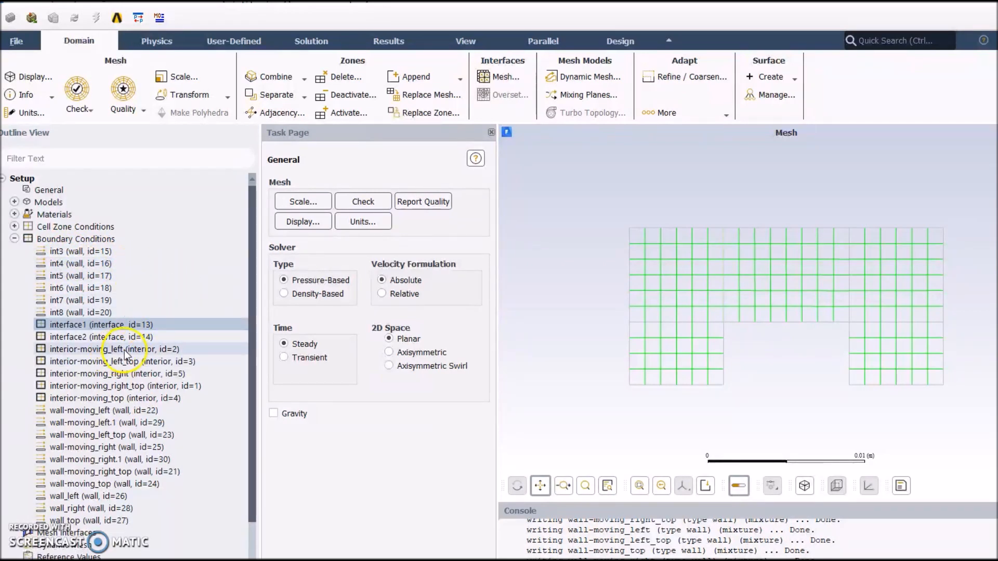
pyautogui.click(724, 263)
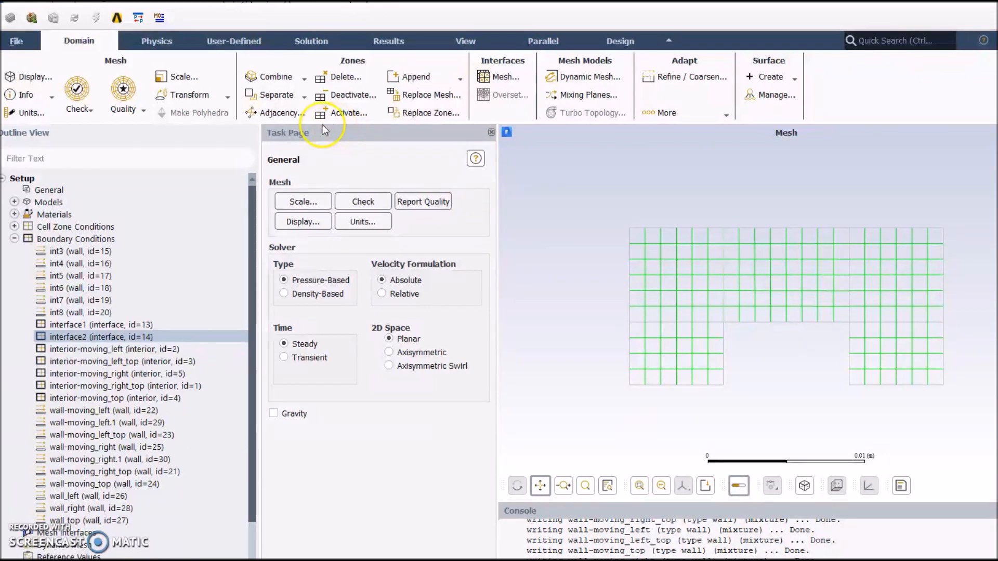
# Fuse the face zones interface1 and interface2 into one zone with the custom name Interior12.
pyautogui.click(304, 78)
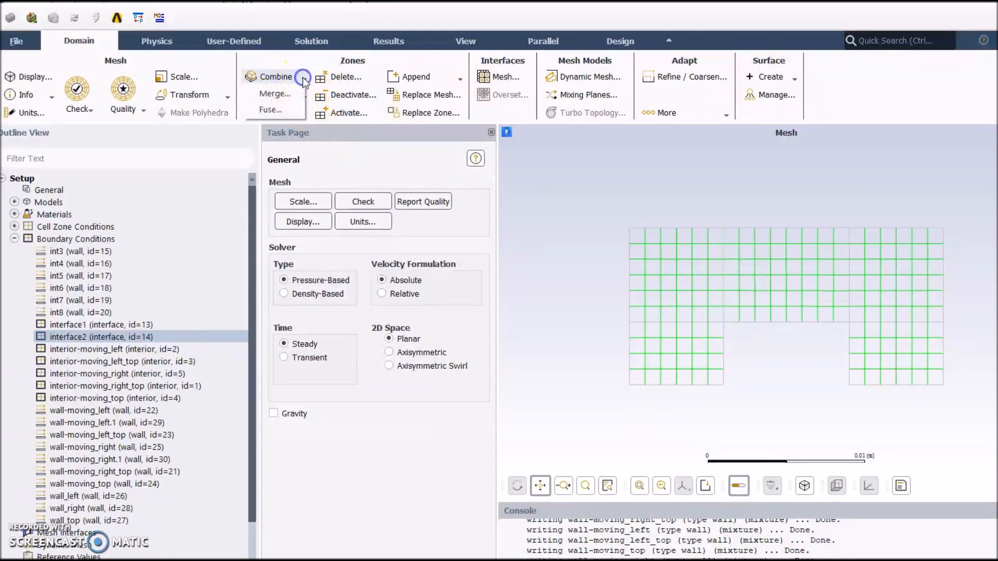
pyautogui.click(270, 108)
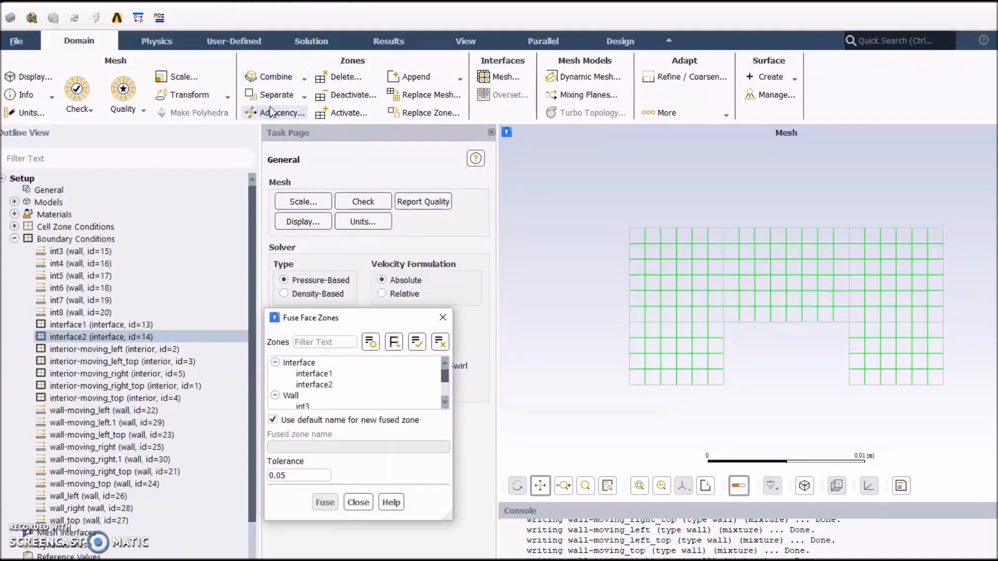
pyautogui.click(329, 374)
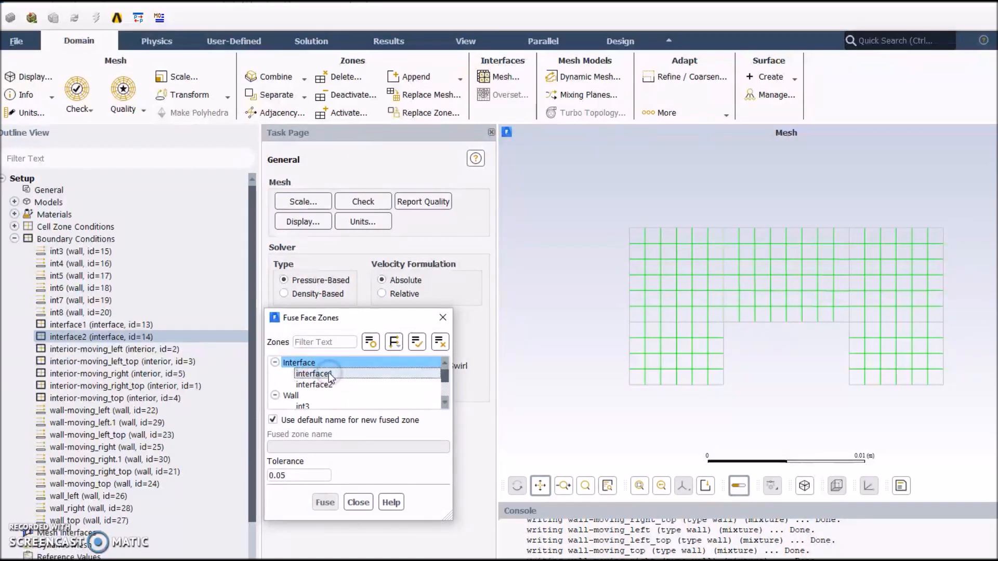
pyautogui.click(319, 385)
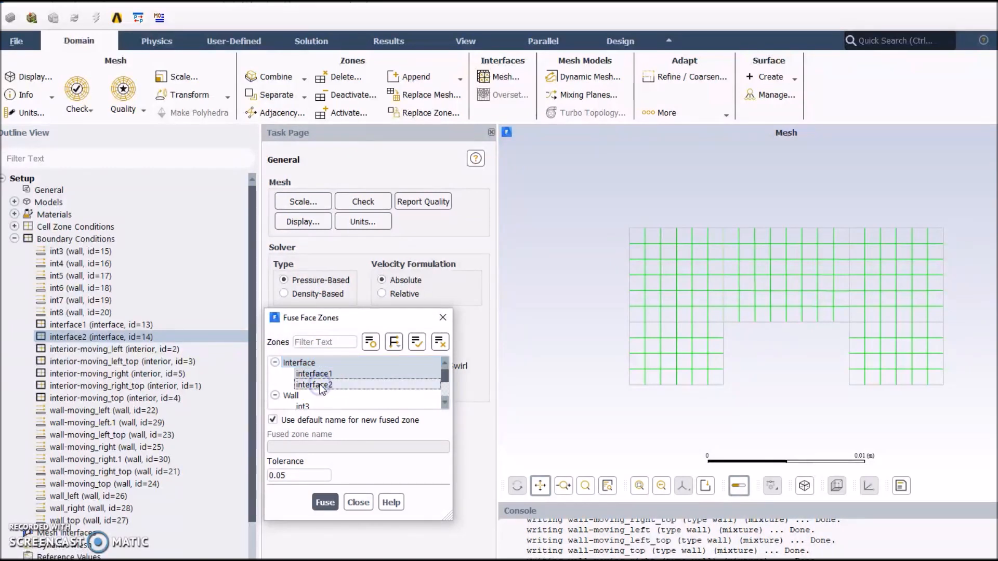
pyautogui.click(272, 419)
pyautogui.click(277, 445)
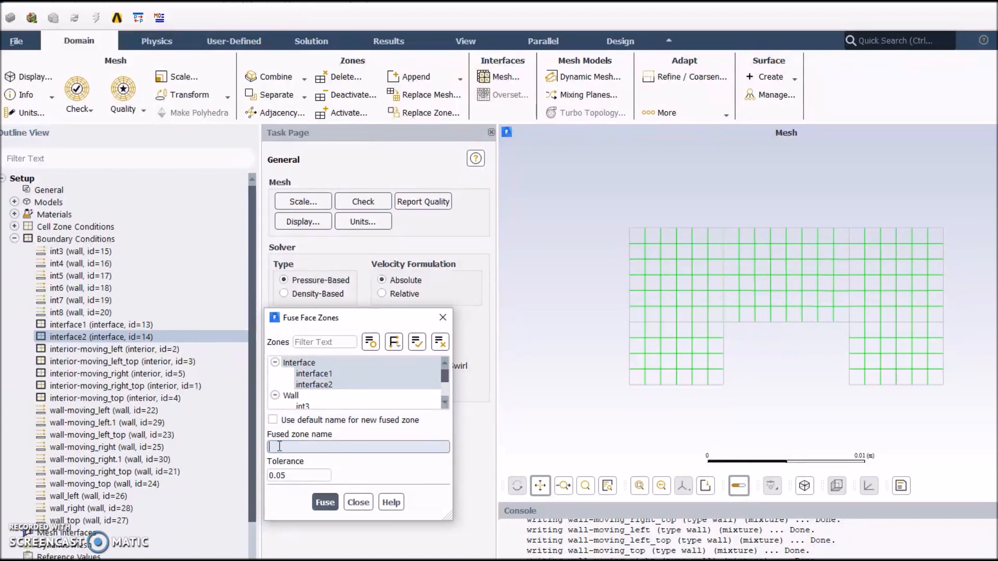
pyautogui.write('Interior12')
pyautogui.click(324, 501)
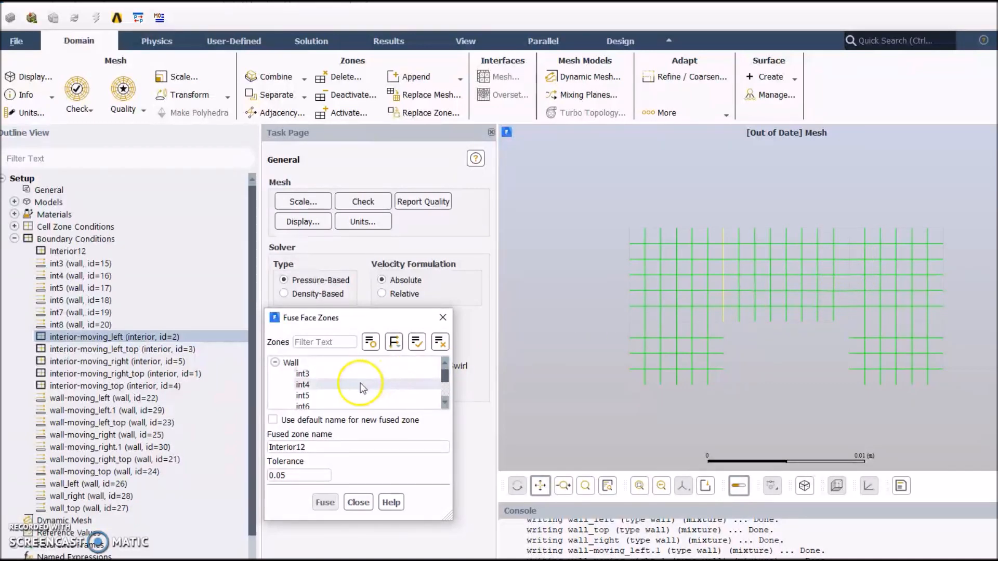
# Fuse the wall zones int5 and int6 into a zone named Interior56 and finish fusing face zones.
pyautogui.click(311, 396)
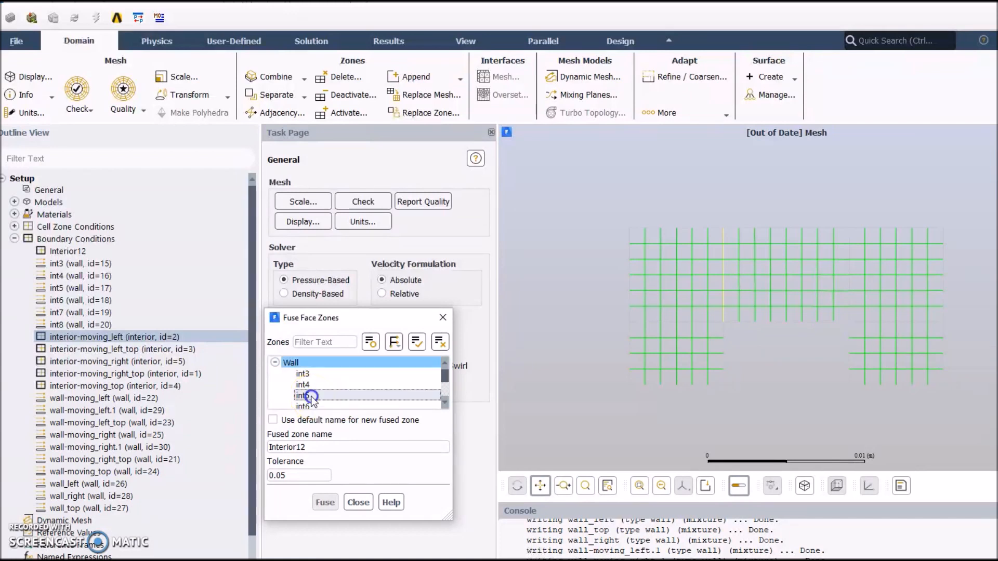
pyautogui.click(445, 401)
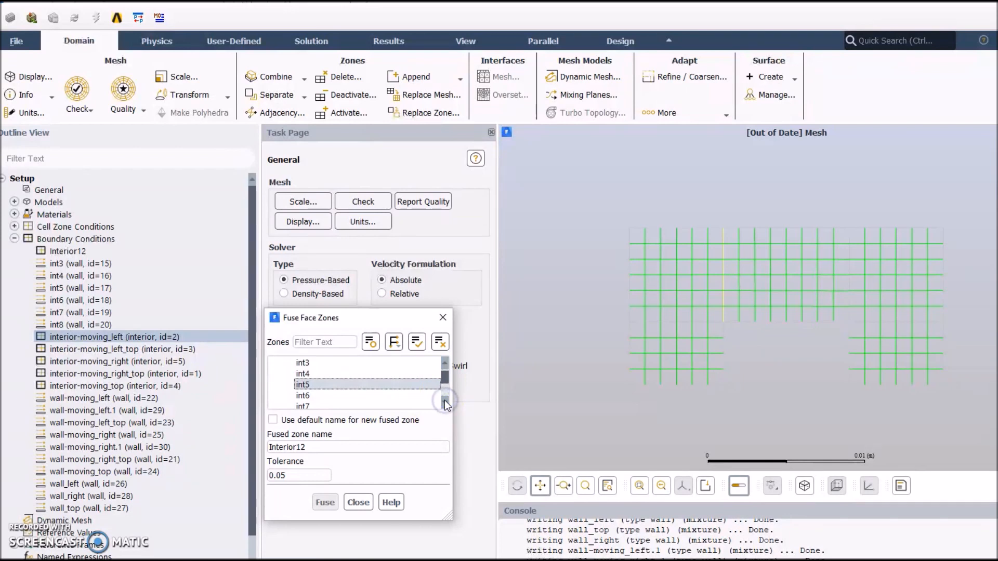
pyautogui.click(310, 397)
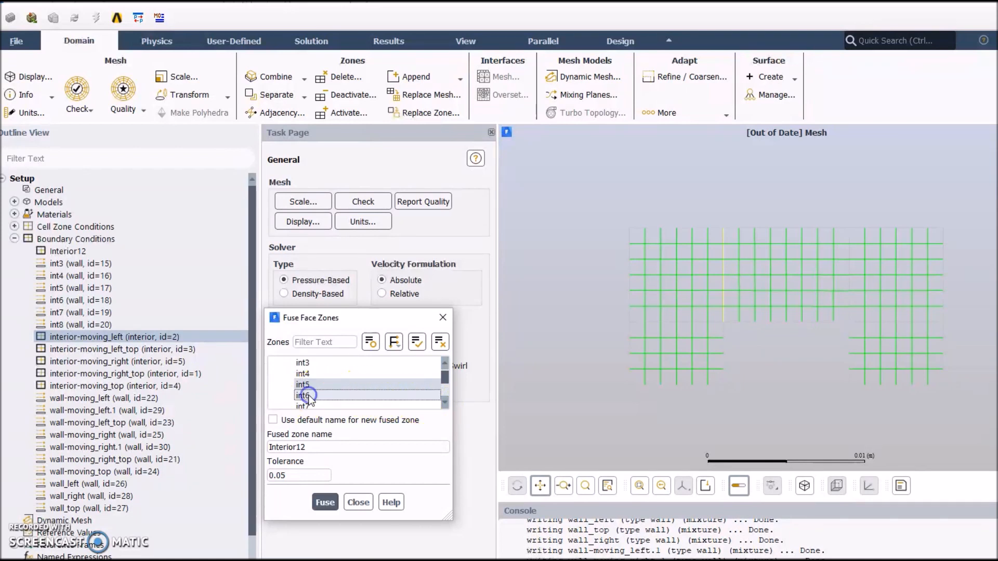
pyautogui.click(311, 447)
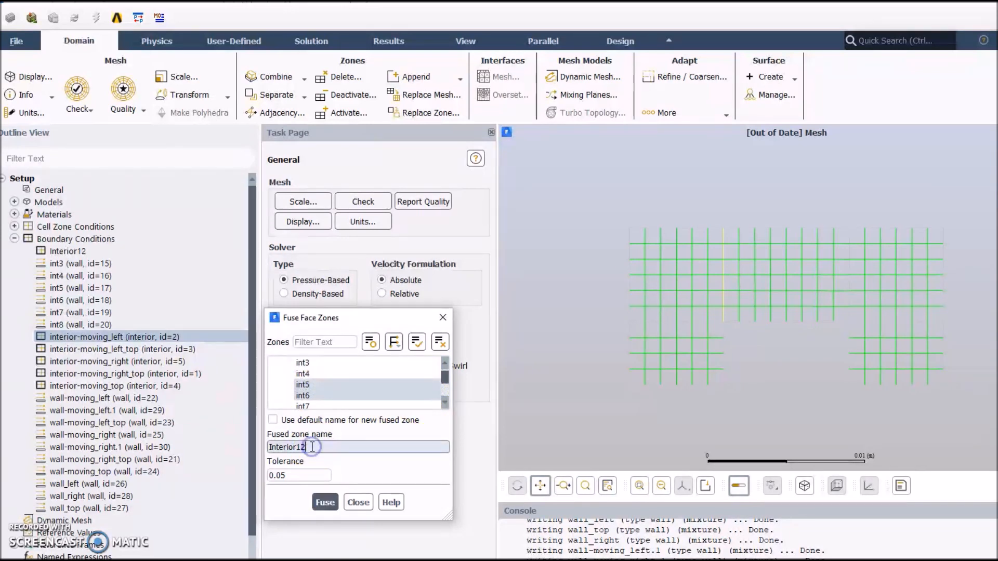
pyautogui.press('BackSpace')
pyautogui.press('BackSpace')
pyautogui.write('56')
pyautogui.click(324, 502)
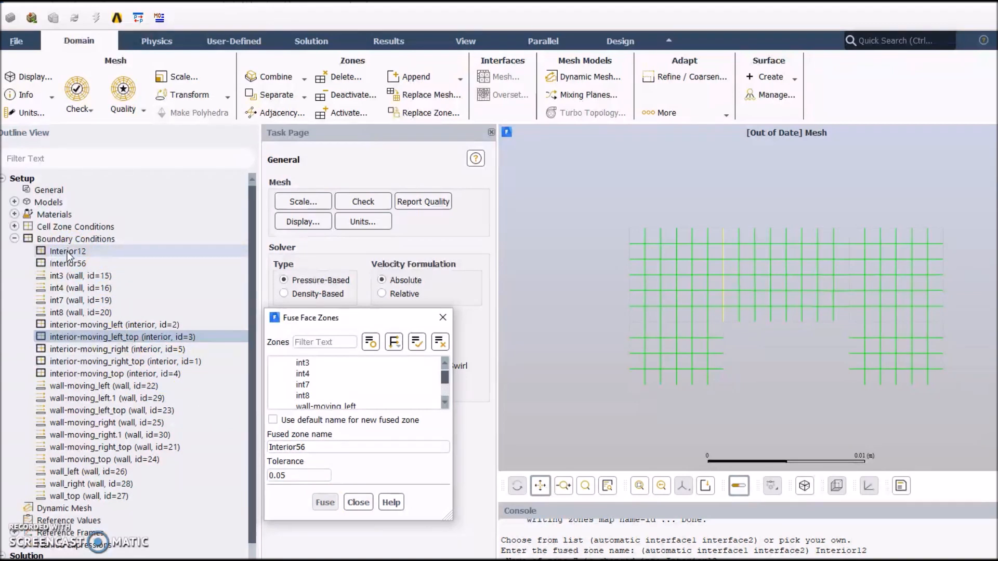
pyautogui.click(65, 265)
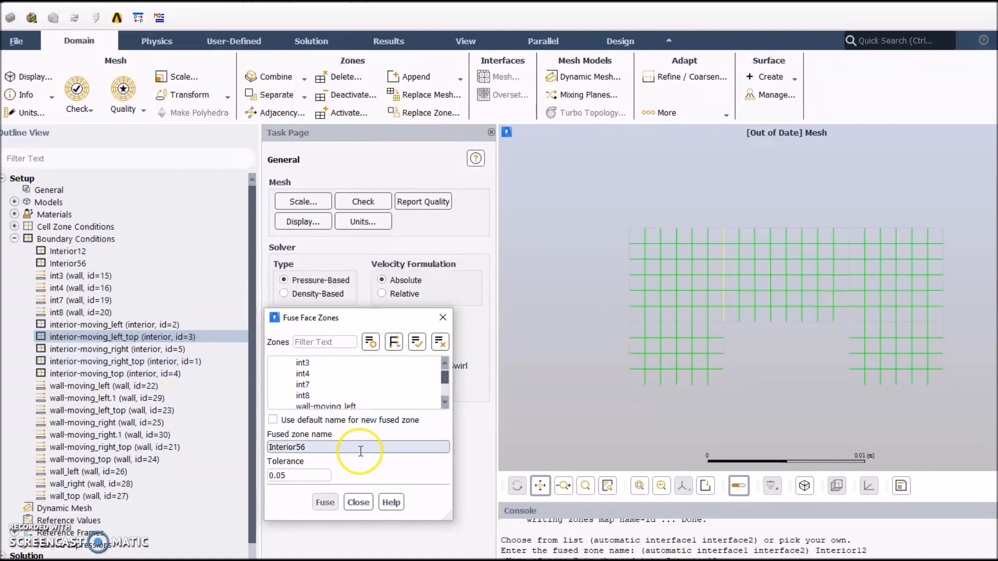
pyautogui.click(358, 500)
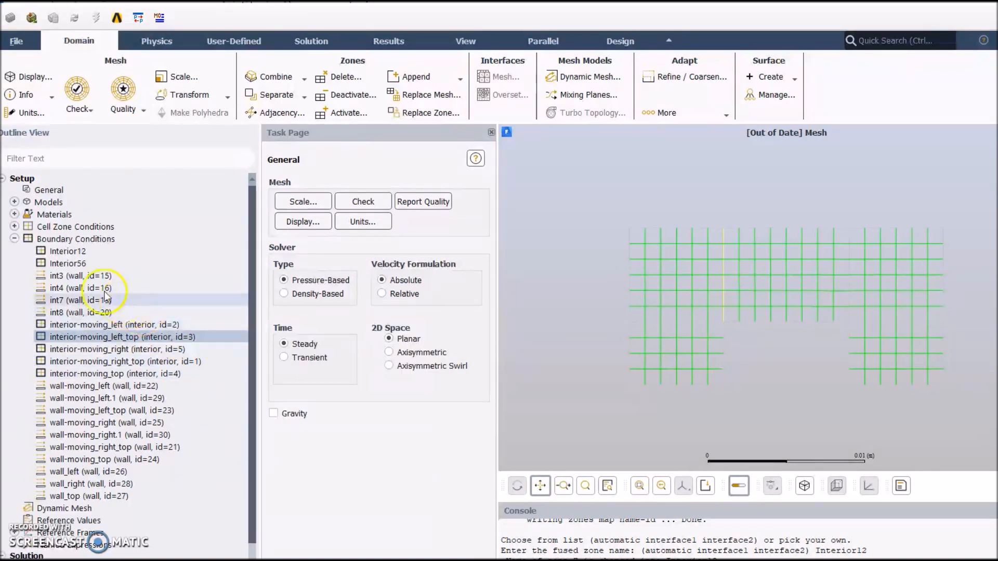
# Change the boundary type of int3, int4, int7 and int8 to interface.
pyautogui.click(85, 281)
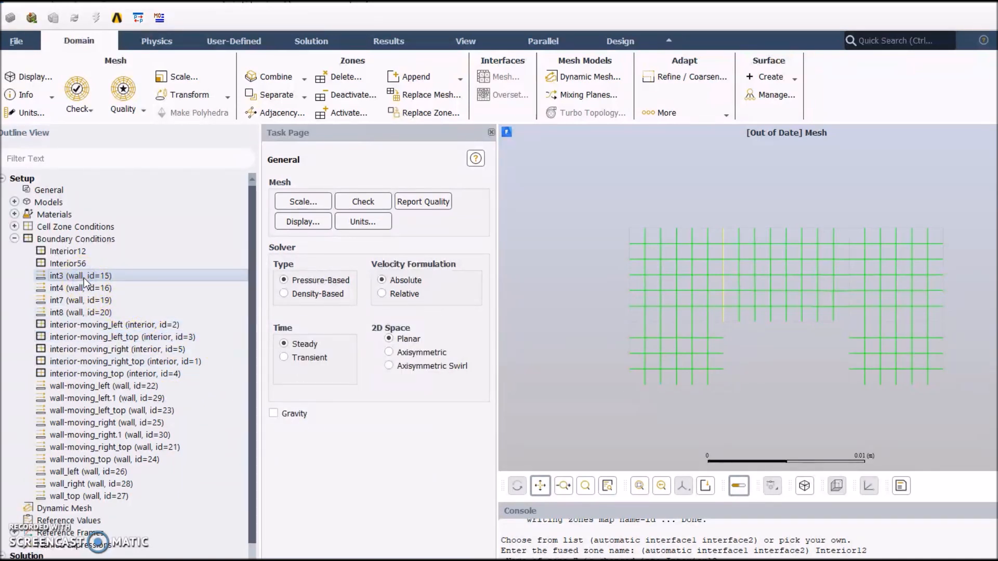
pyautogui.keyDown('shift'); pyautogui.click(67, 311); pyautogui.keyUp('shift')
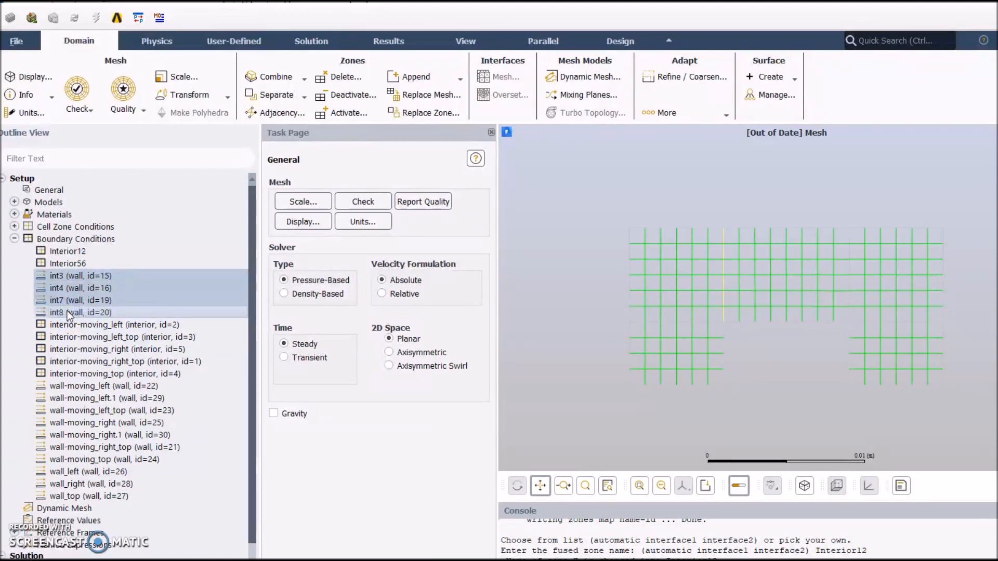
pyautogui.rightClick(67, 312)
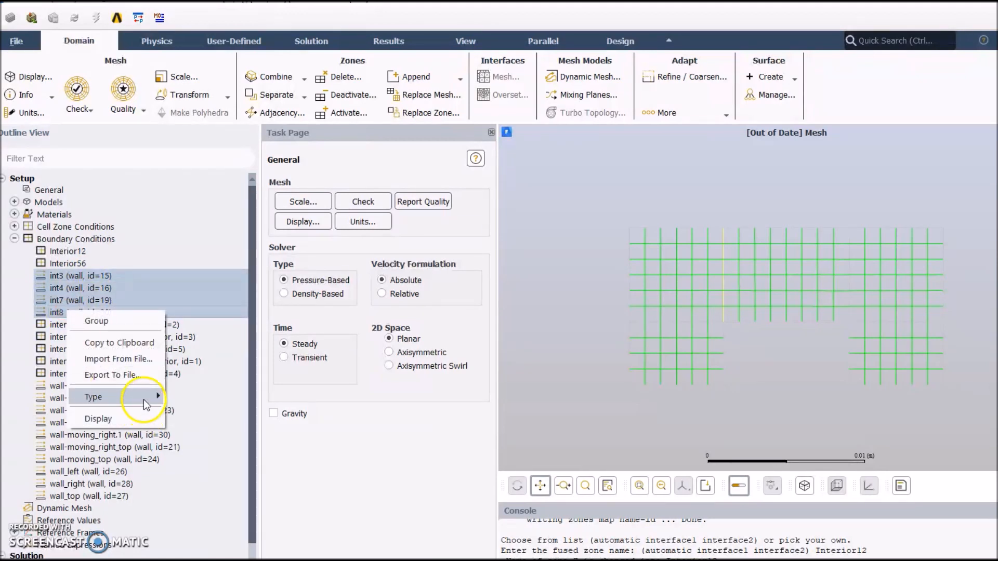
pyautogui.moveTo(146, 404)
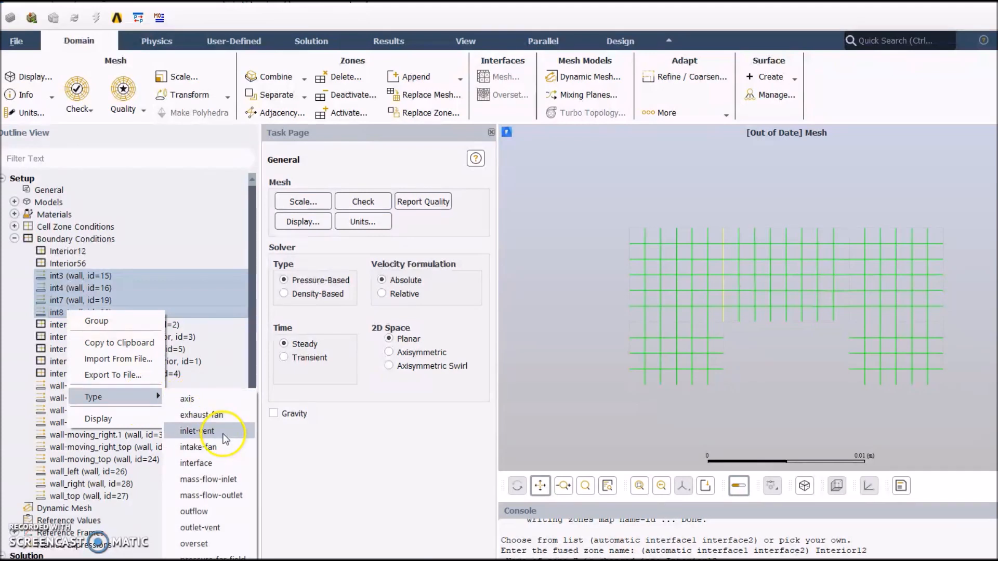
pyautogui.click(197, 462)
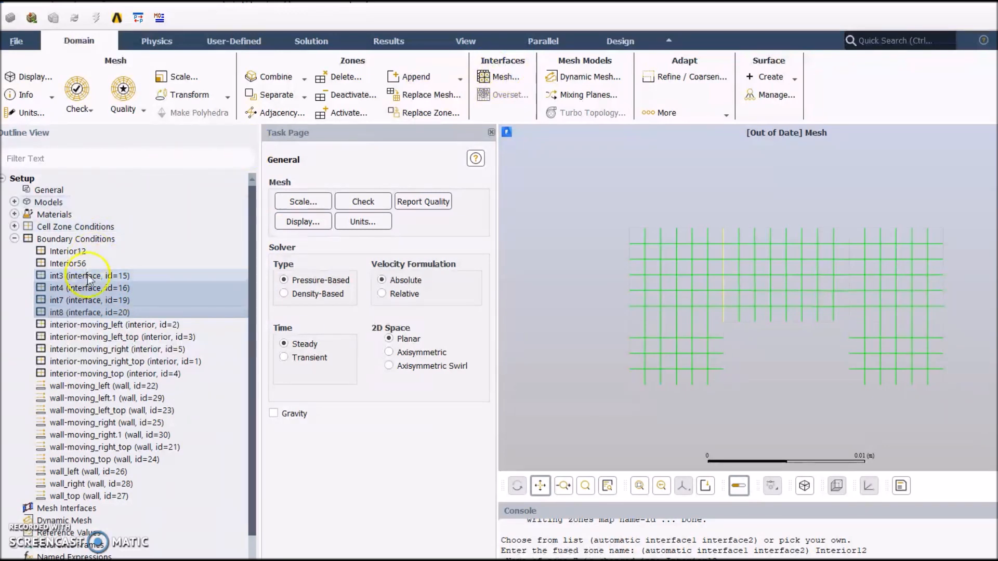
# Manually create a mesh interface named int1 with int3 as side 1 and int4 as side 2.
pyautogui.click(500, 76)
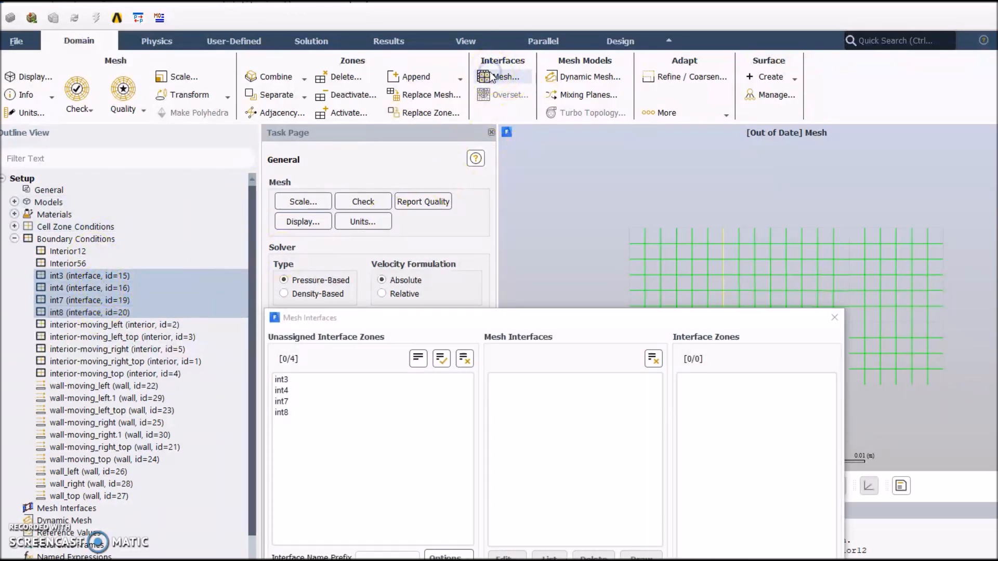
pyautogui.moveTo(494, 318); pyautogui.dragTo(492, 188)
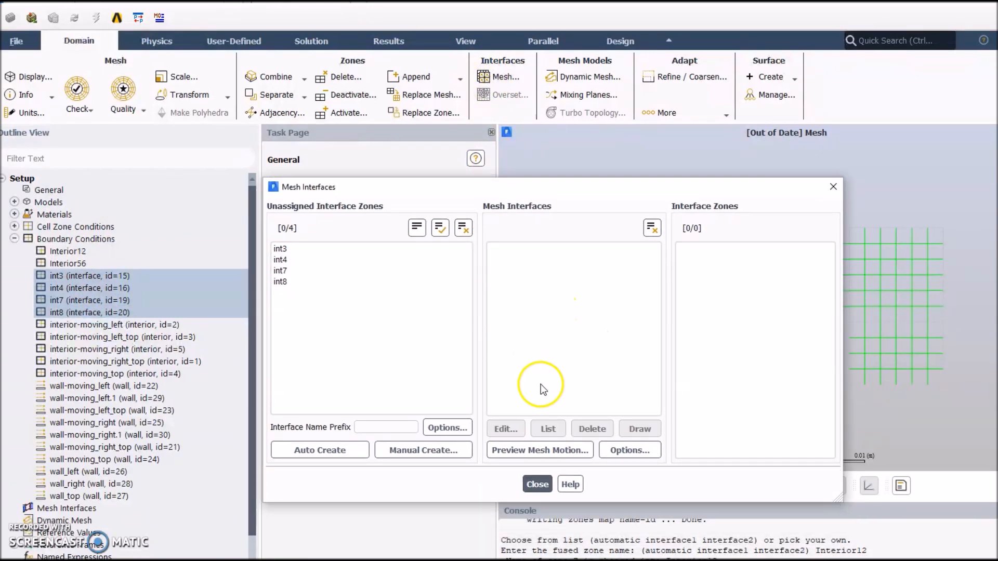
pyautogui.click(417, 450)
pyautogui.moveTo(462, 318); pyautogui.dragTo(478, 194)
pyautogui.click(326, 222)
pyautogui.write('int')
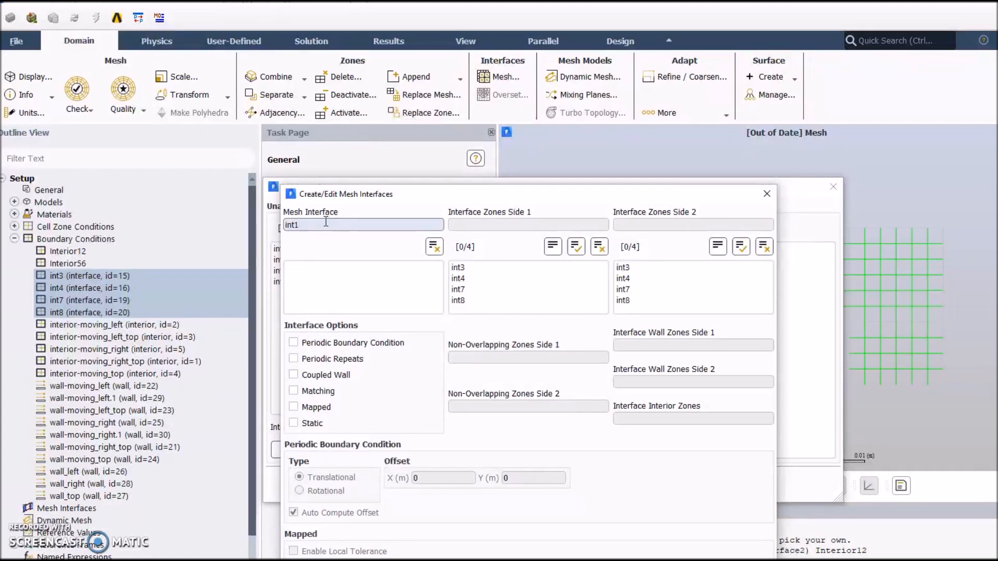
pyautogui.write('1')
pyautogui.click(474, 268)
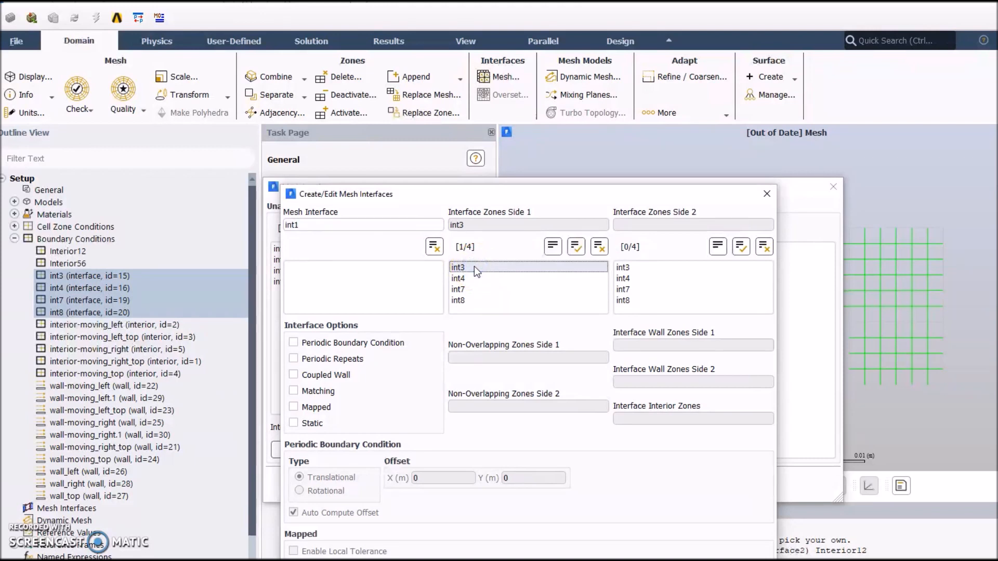
pyautogui.click(623, 279)
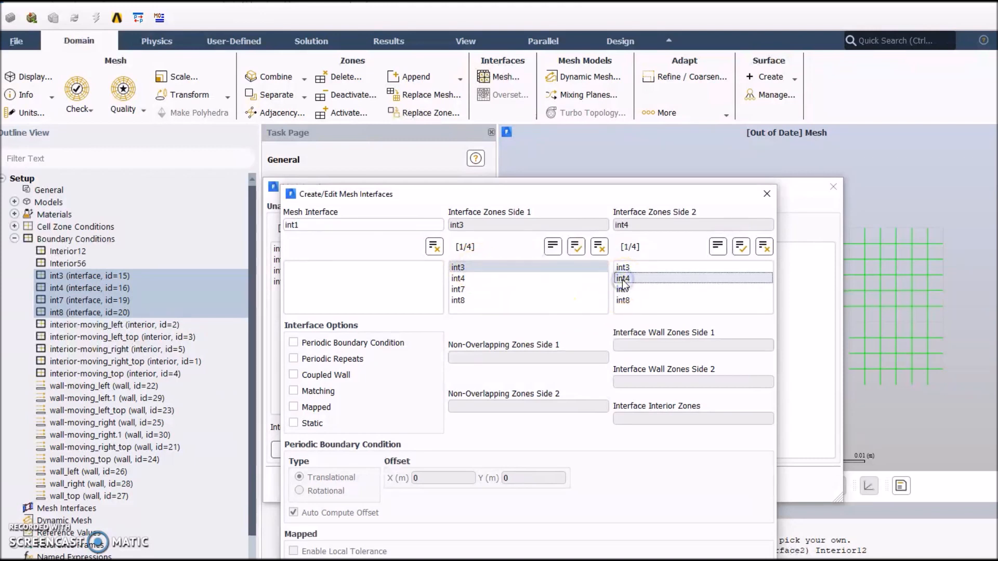
pyautogui.moveTo(587, 196); pyautogui.dragTo(584, 121)
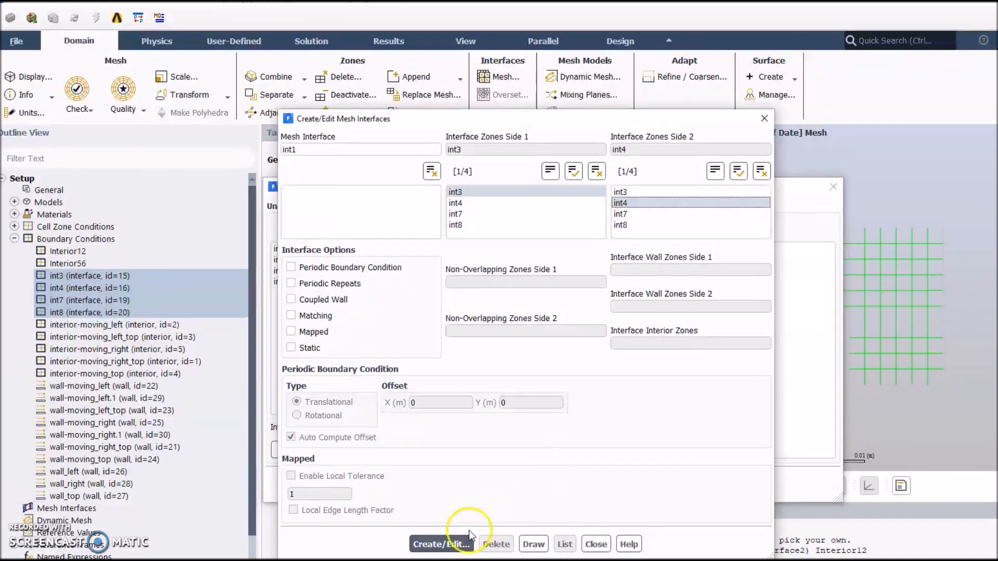
pyautogui.click(437, 542)
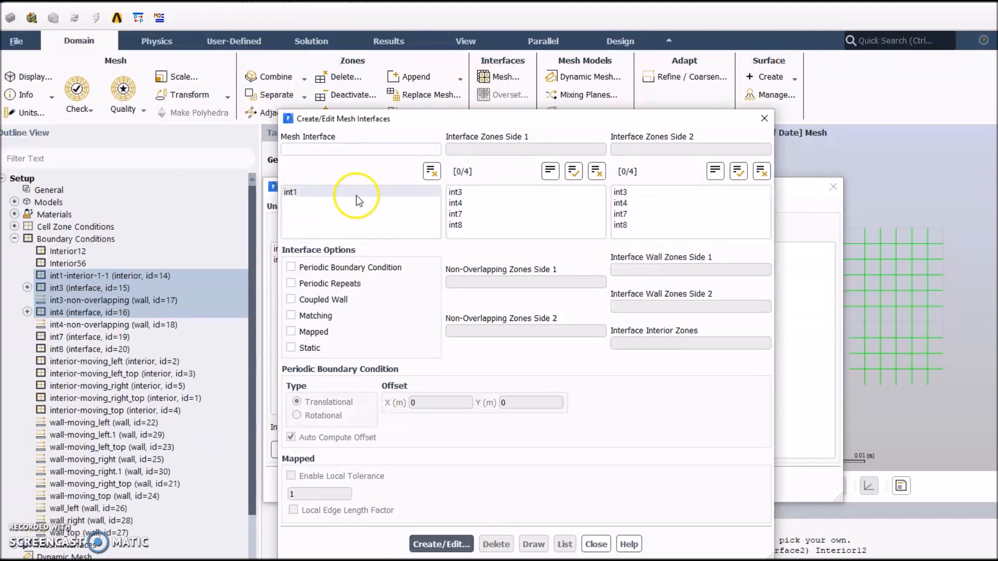
# Create a mesh interface named int2 with int7 as side 1 and int8 as side 2, and check both interfaces' zone pairings.
pyautogui.click(325, 151)
pyautogui.write('int')
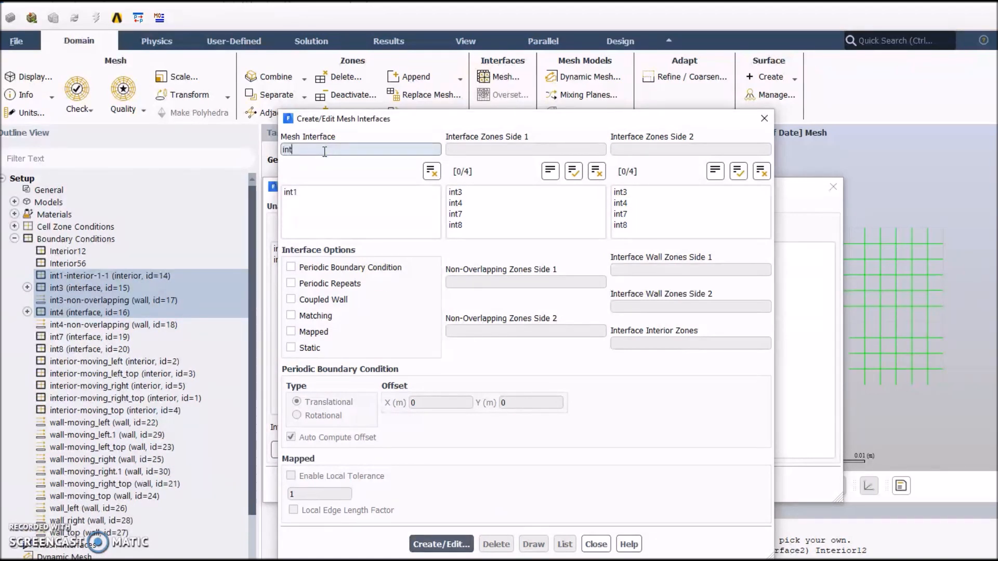
pyautogui.write('2')
pyautogui.click(455, 214)
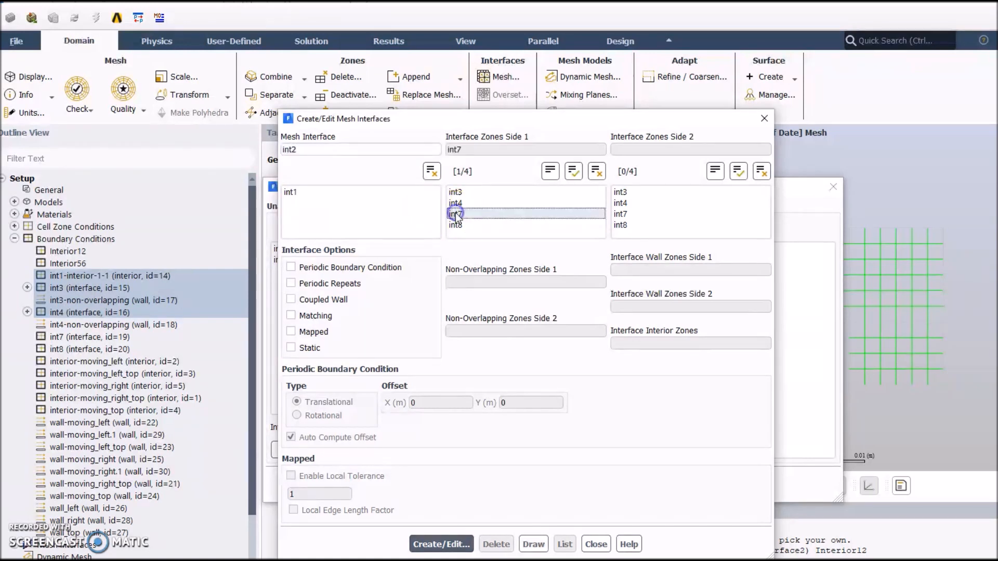
pyautogui.click(622, 225)
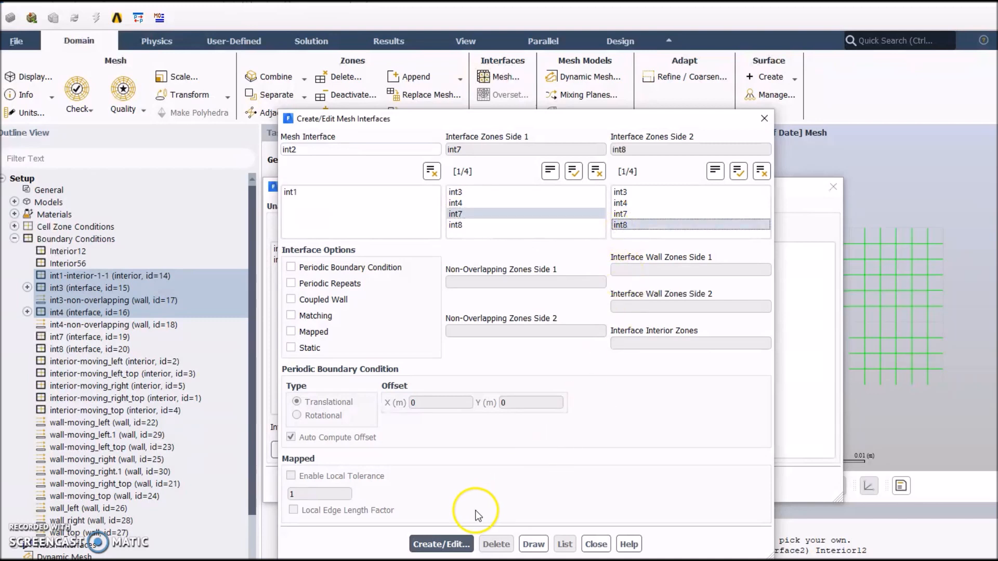
pyautogui.click(444, 544)
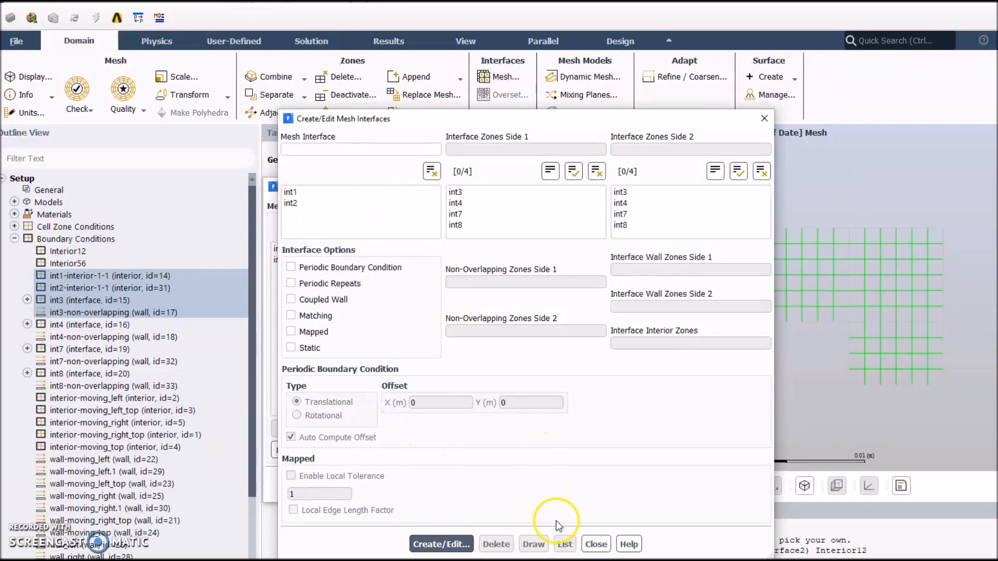
pyautogui.click(595, 544)
pyautogui.click(283, 249)
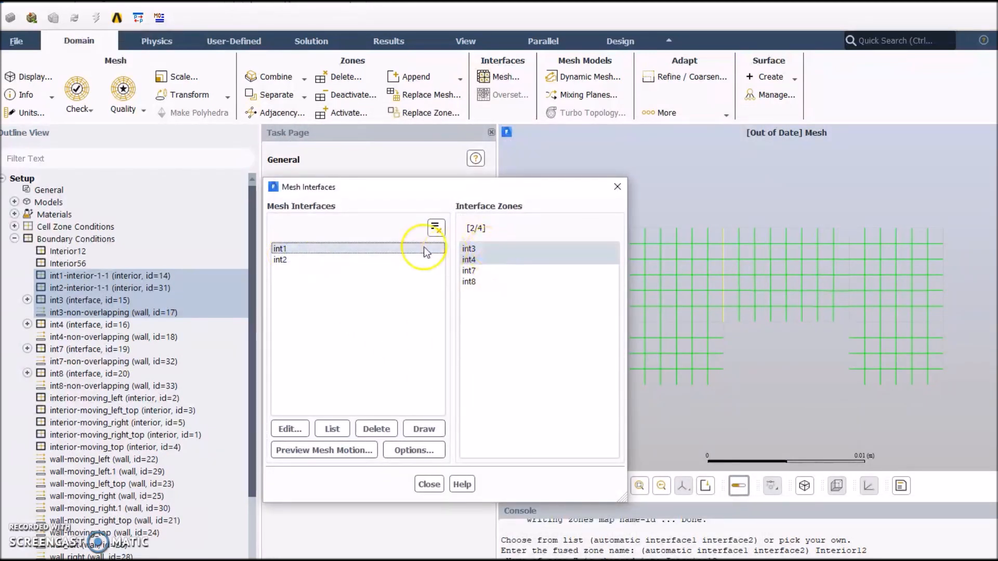
pyautogui.click(278, 259)
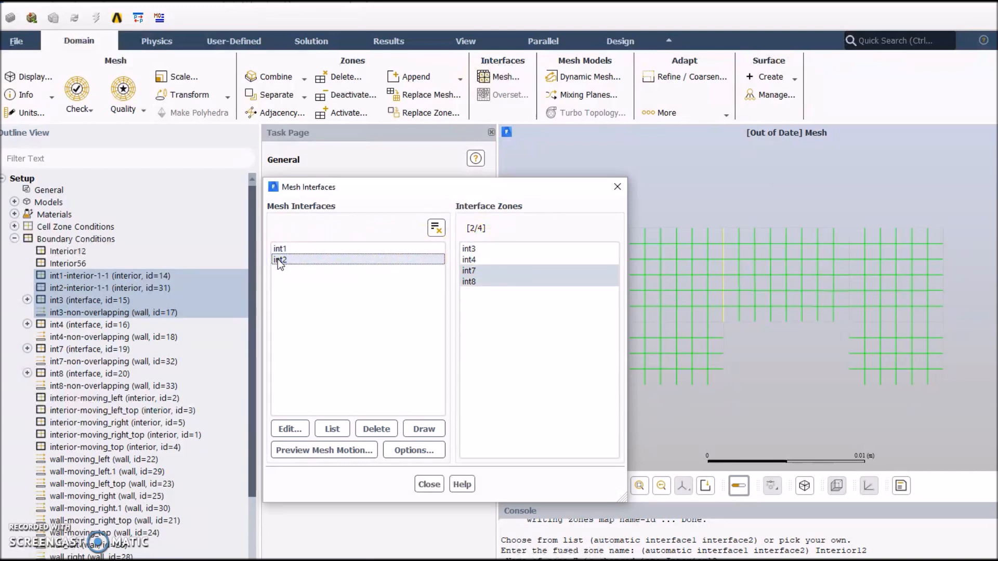
# Finish the mesh interfaces, switch the solver to transient, and review the motion profile x_motion.prof in Notepad.
pyautogui.click(436, 486)
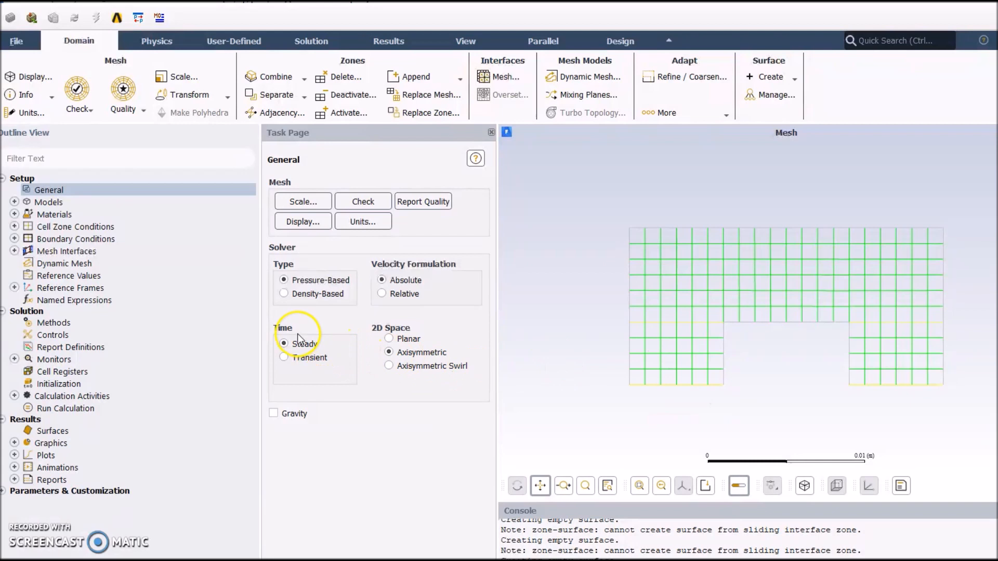
pyautogui.click(284, 358)
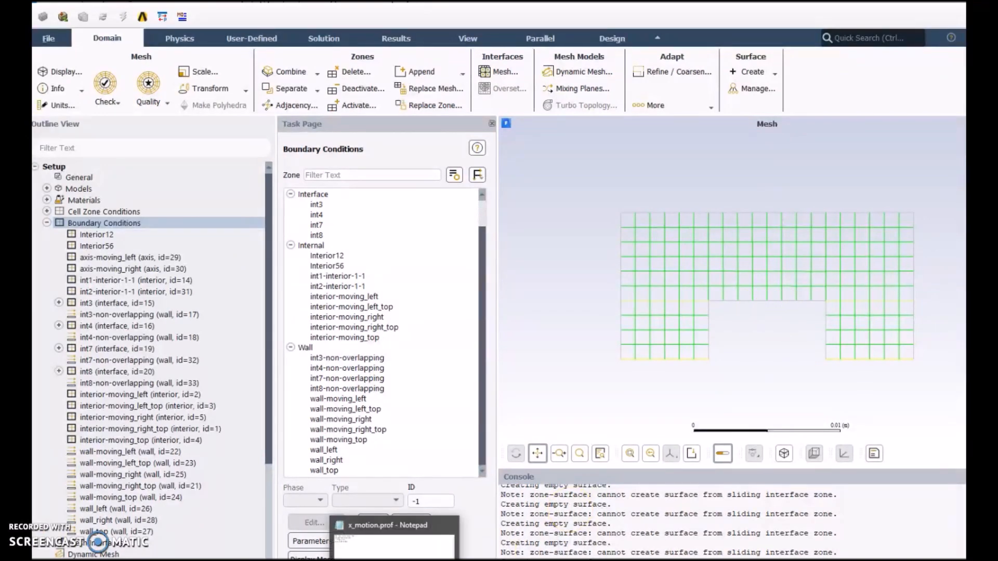
pyautogui.click(374, 525)
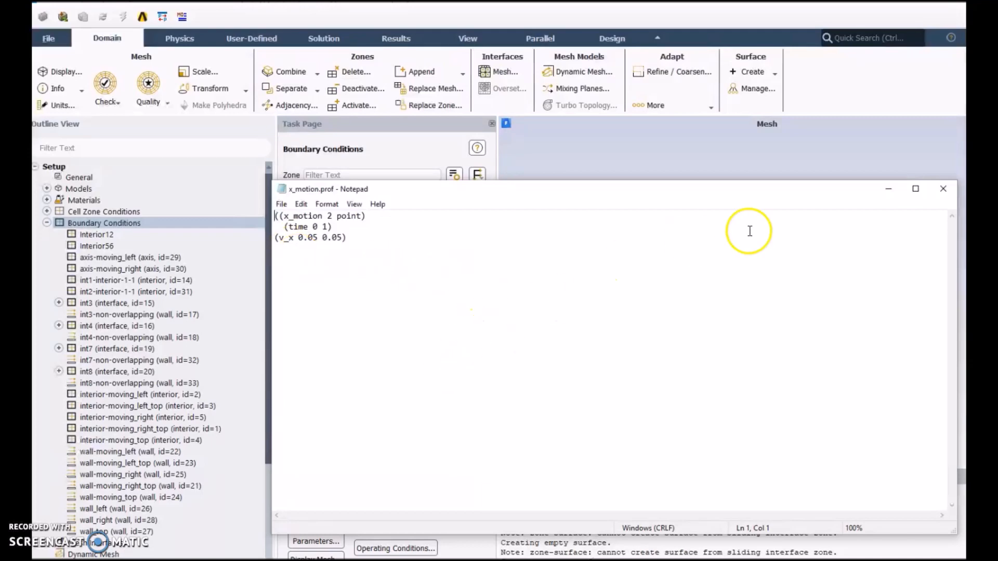
pyautogui.click(879, 191)
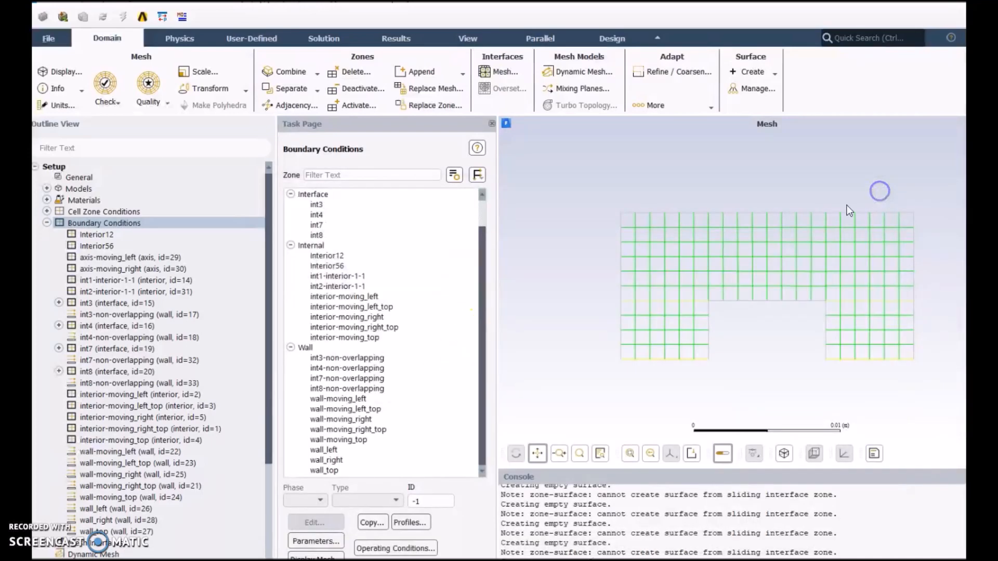
# Read the profile file x_motion.prof from the Videos folder and apply the x_motion profile.
pyautogui.click(410, 523)
pyautogui.click(433, 480)
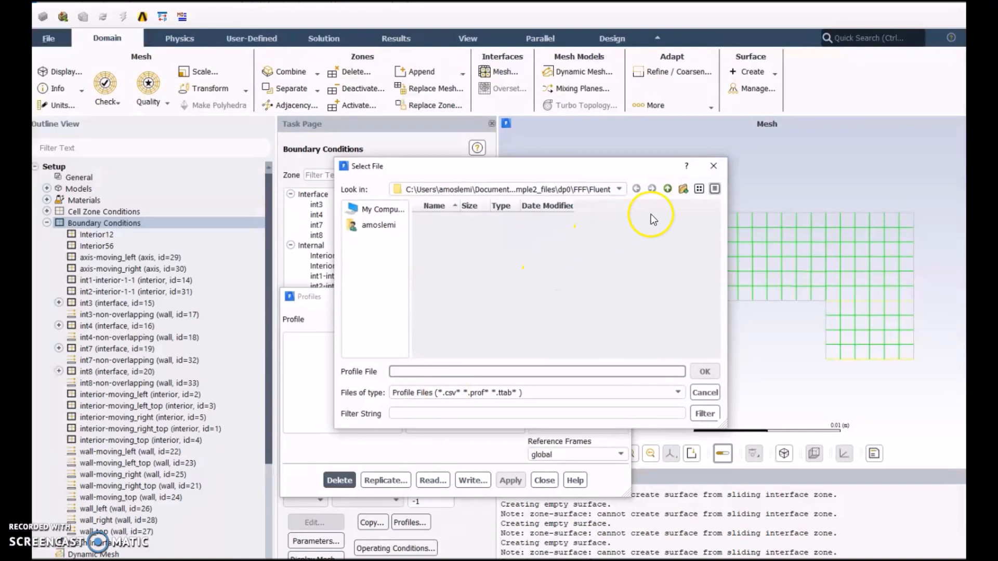
pyautogui.click(667, 188)
pyautogui.click(668, 189)
pyautogui.click(667, 189)
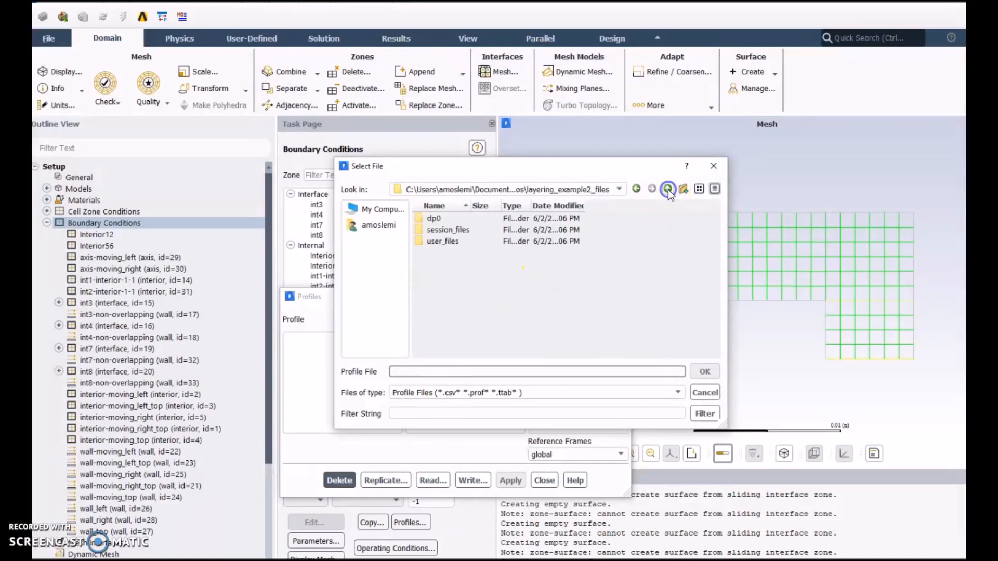
pyautogui.click(668, 188)
pyautogui.click(595, 230)
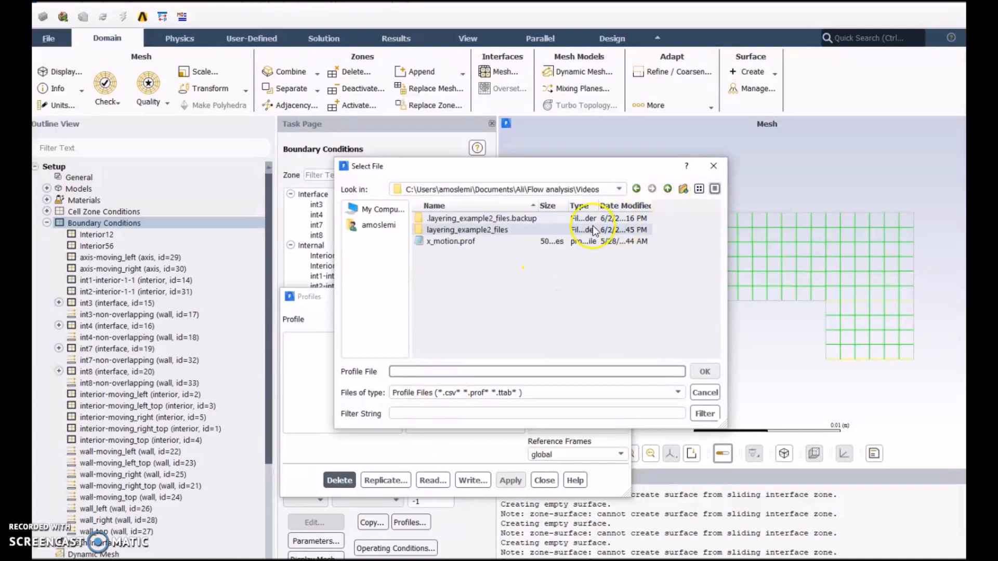
pyautogui.click(447, 241)
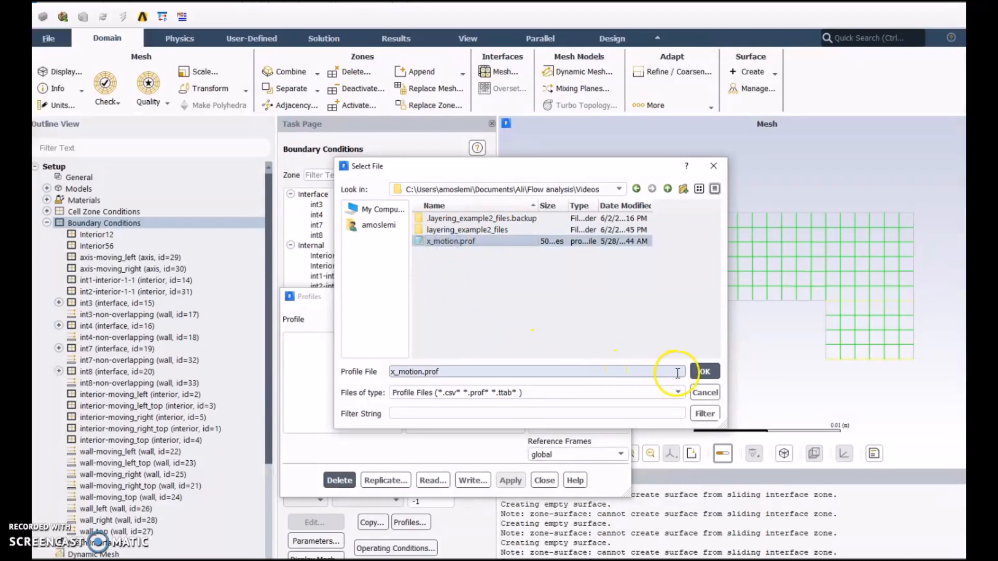
pyautogui.click(705, 372)
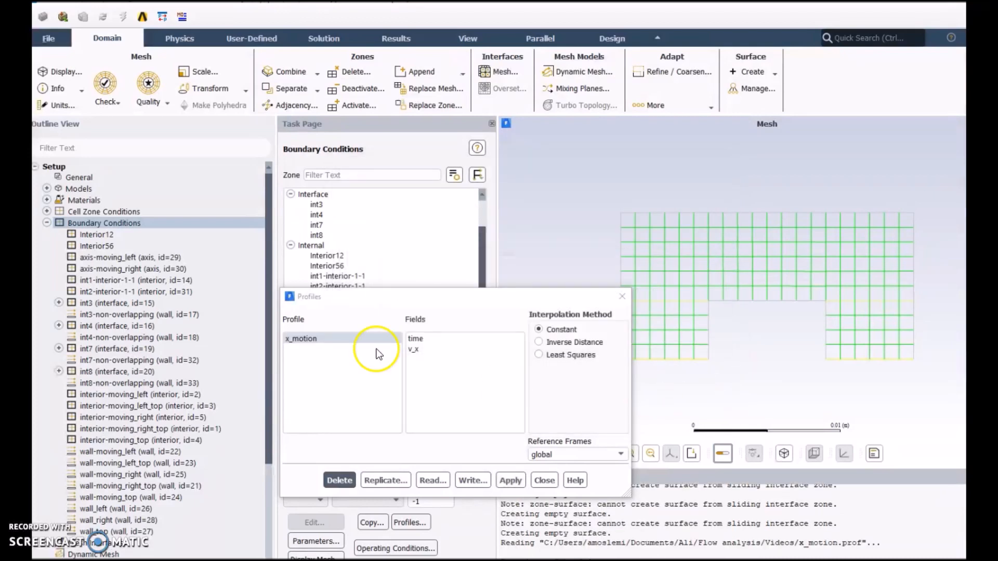
pyautogui.click(510, 481)
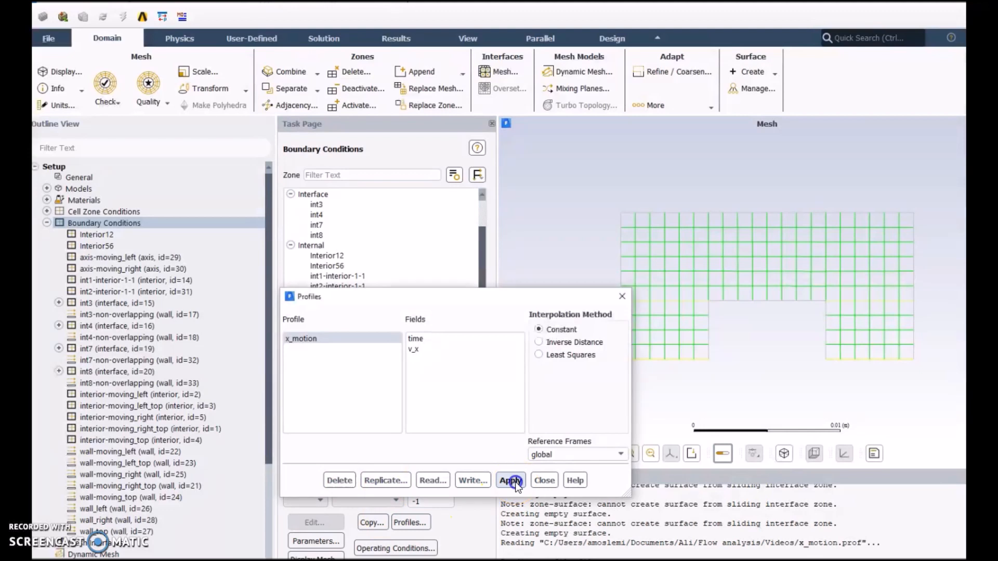
pyautogui.click(545, 481)
# Enable dynamic mesh with layering as the only mesh method and accept its height-based settings.
pyautogui.click(48, 223)
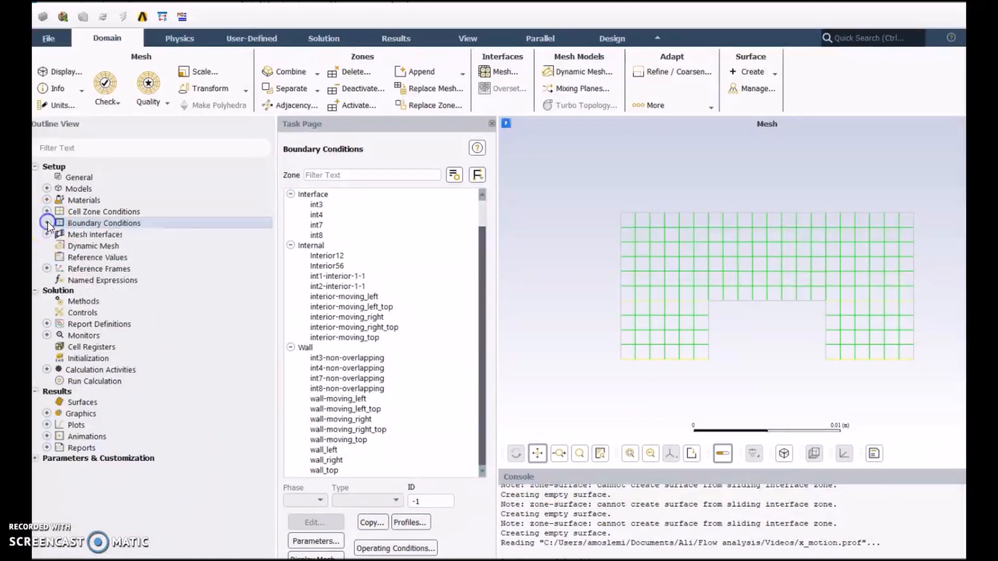
pyautogui.click(86, 247)
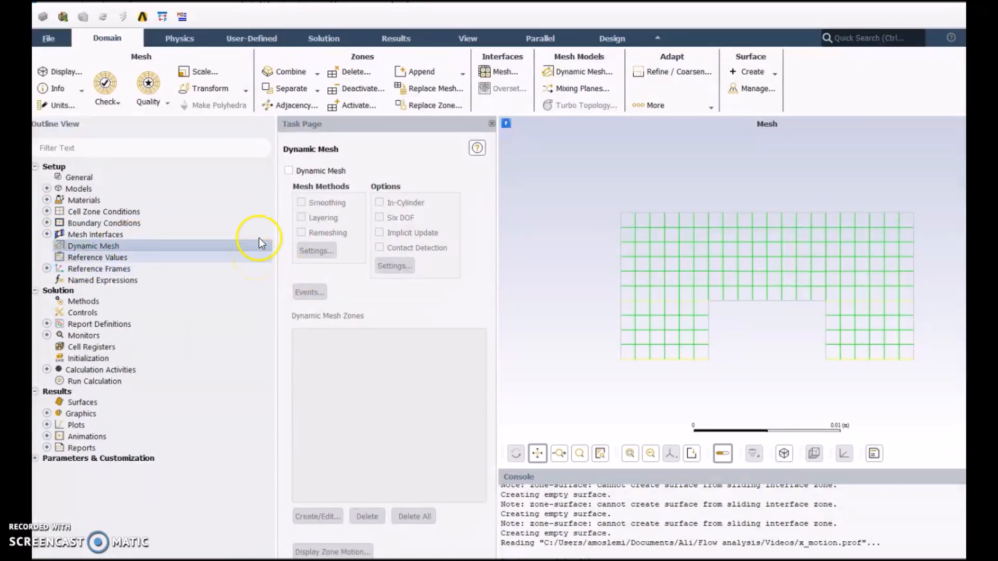
pyautogui.click(289, 172)
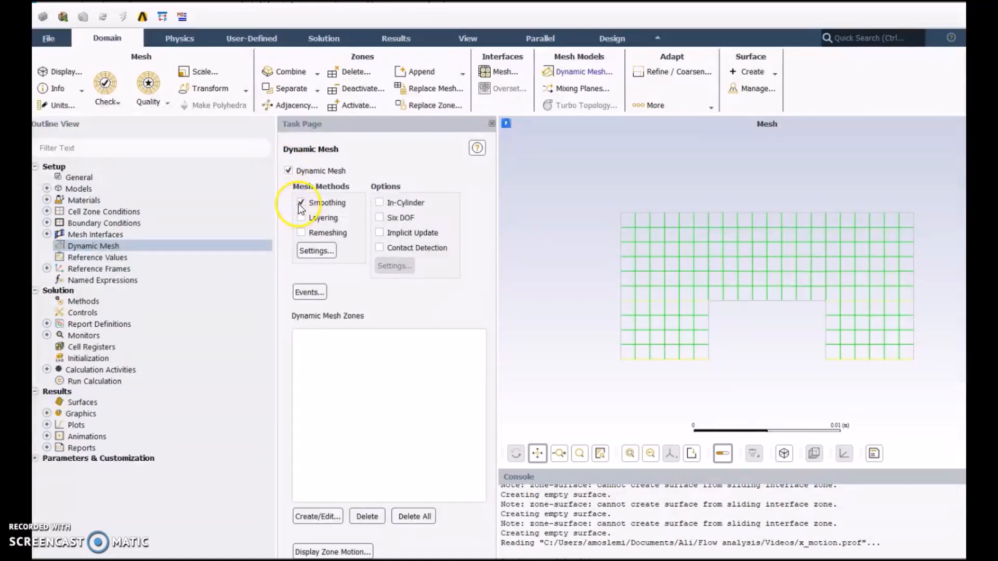
pyautogui.click(298, 204)
pyautogui.click(302, 218)
pyautogui.click(321, 252)
pyautogui.moveTo(334, 294); pyautogui.dragTo(343, 278)
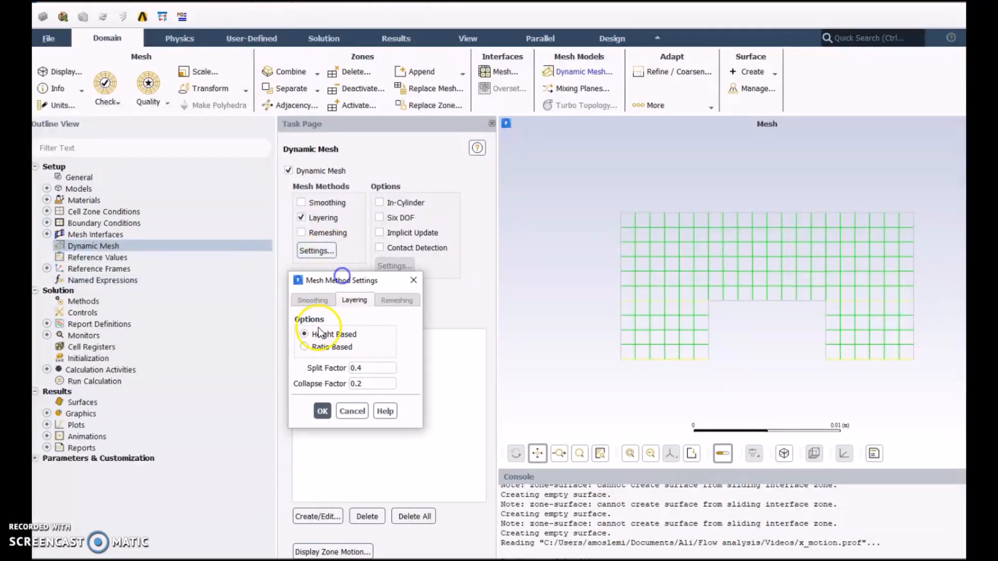
pyautogui.click(321, 411)
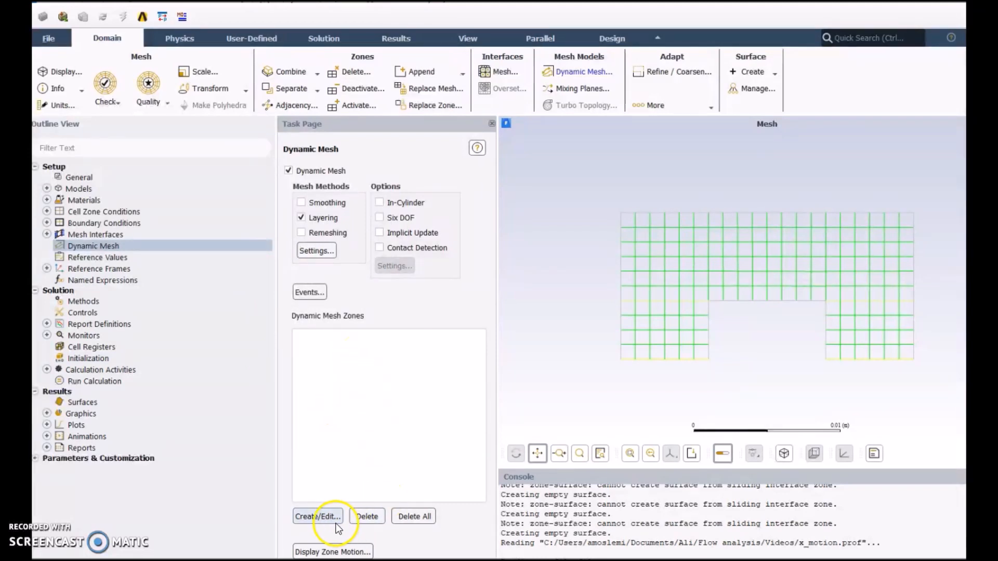
# Start a dynamic mesh zone for wall_left as a rigid body driven by the x_motion profile.
pyautogui.click(308, 516)
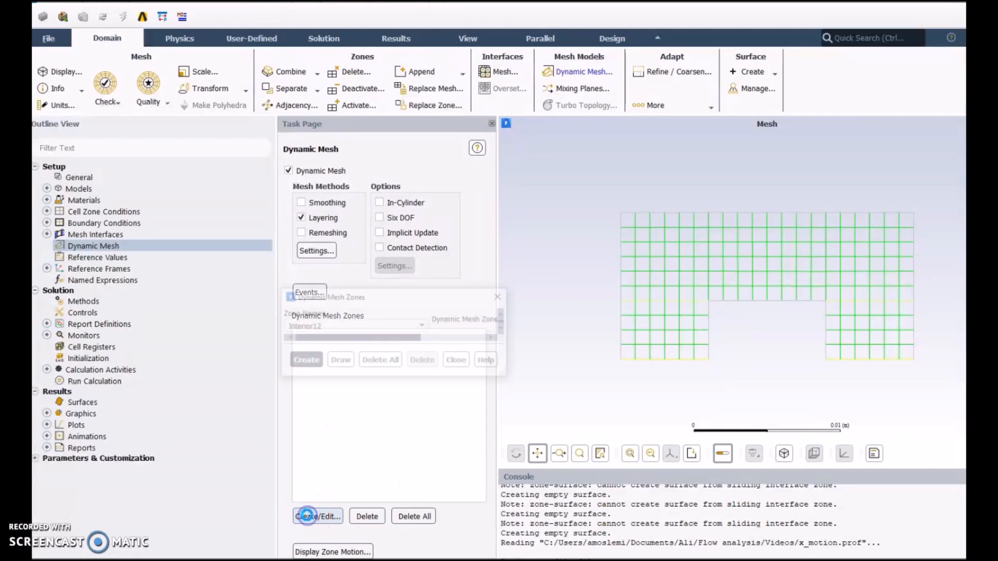
pyautogui.moveTo(416, 304); pyautogui.dragTo(427, 172)
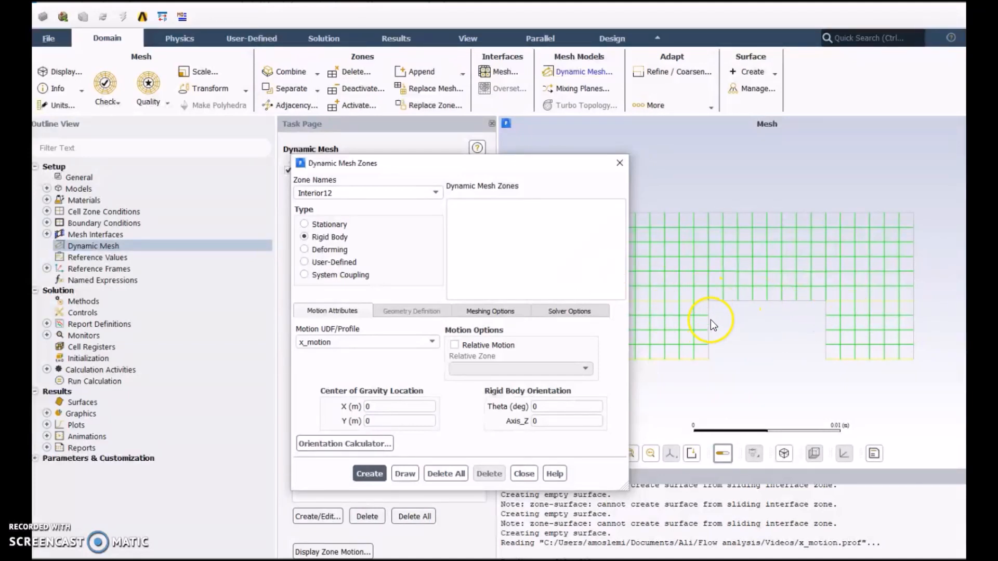
pyautogui.click(439, 193)
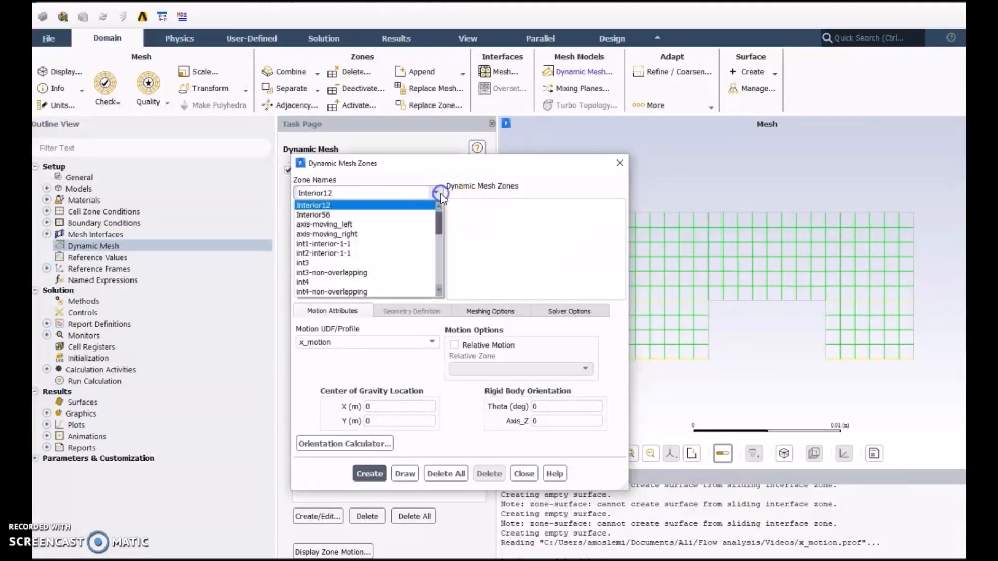
pyautogui.moveTo(438, 214); pyautogui.dragTo(432, 271)
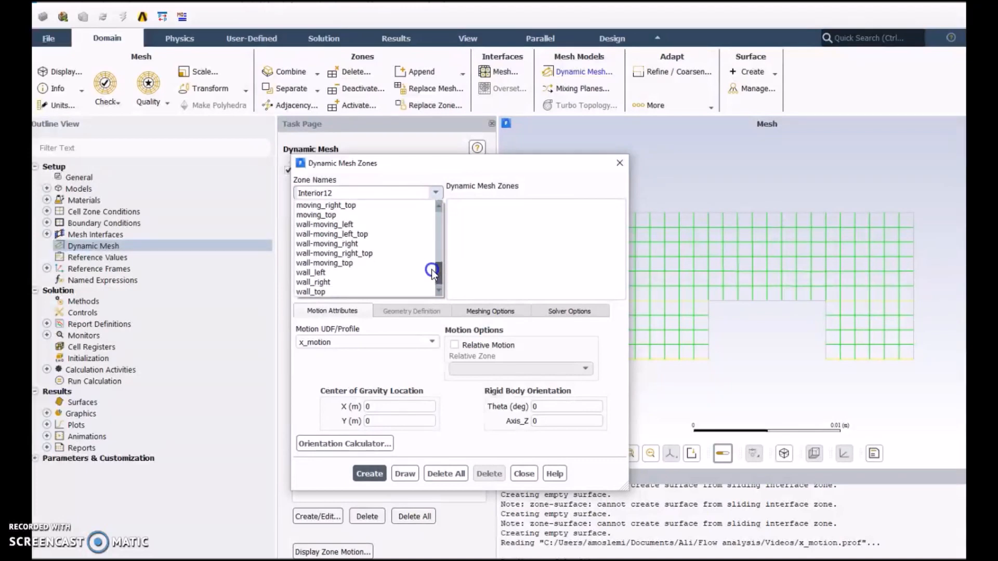
pyautogui.click(318, 273)
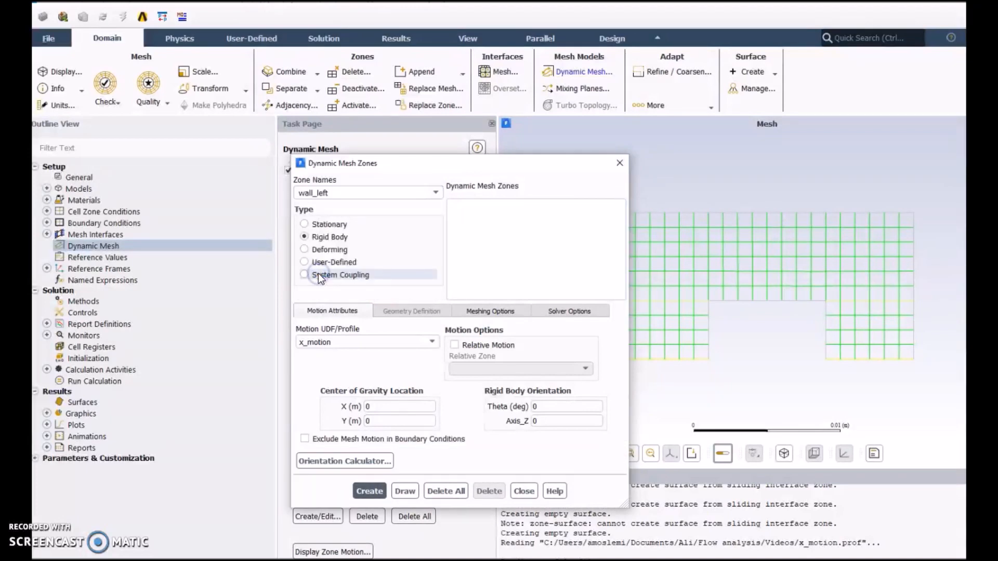
pyautogui.click(314, 347)
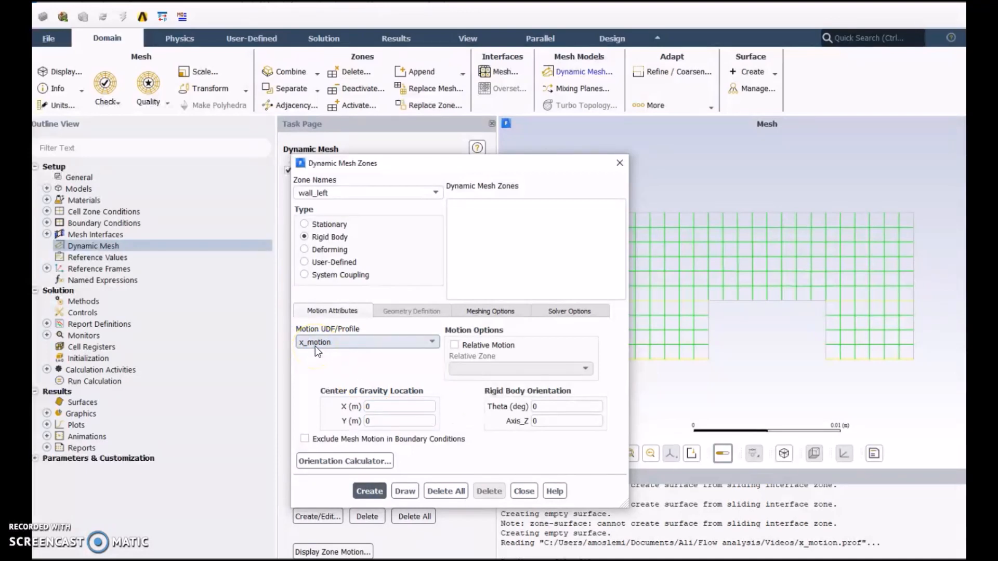
pyautogui.click(692, 348)
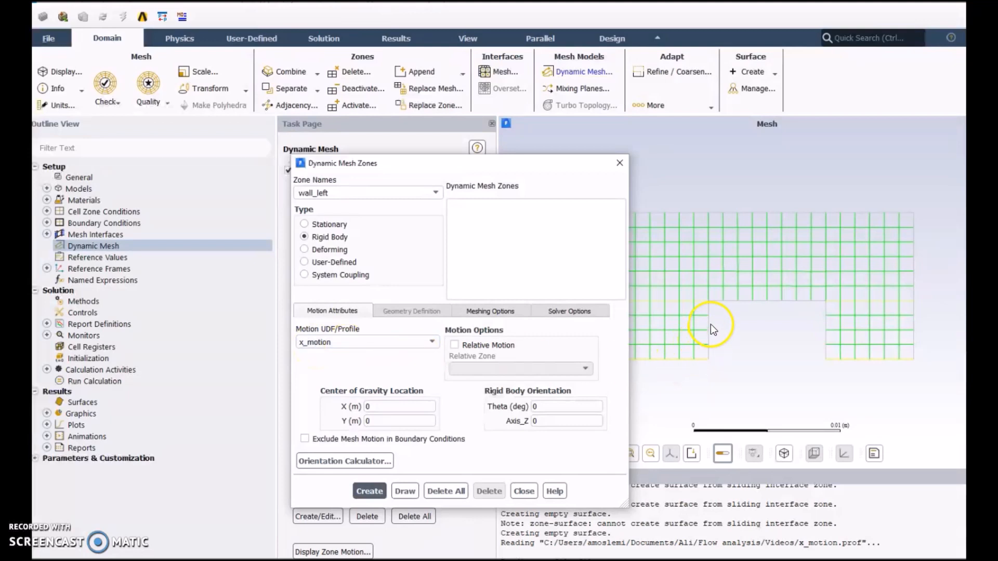
# Set the cell height next to moving_left to 0.001 m and create the wall_left dynamic mesh zone.
pyautogui.click(502, 312)
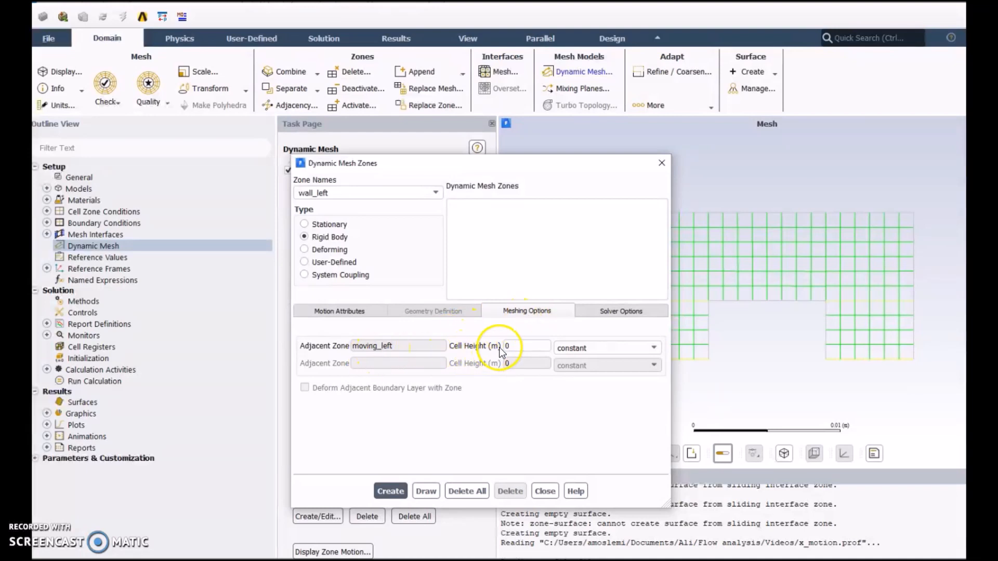
pyautogui.moveTo(584, 163); pyautogui.dragTo(398, 167)
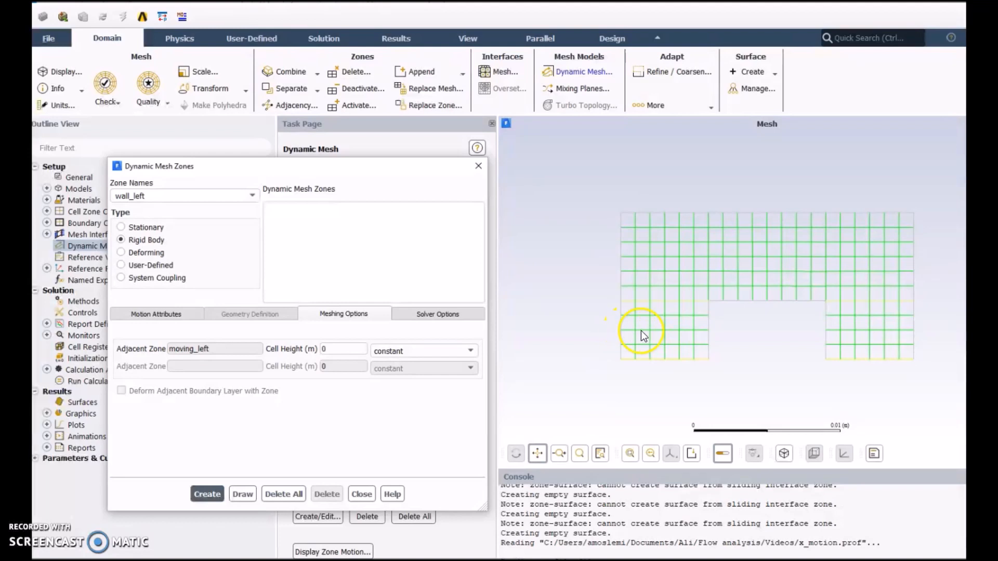
pyautogui.click(338, 348)
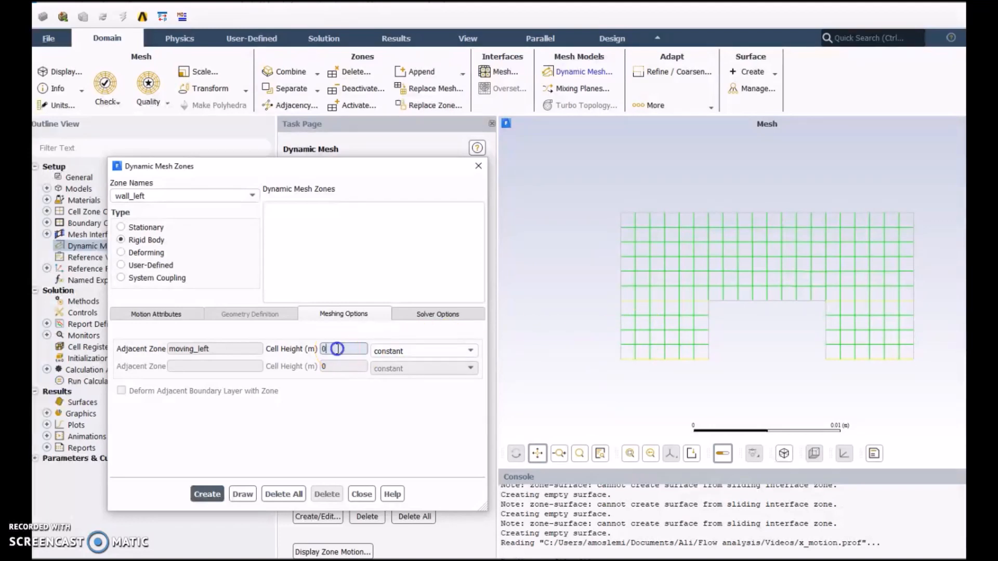
pyautogui.write('.001')
pyautogui.click(207, 494)
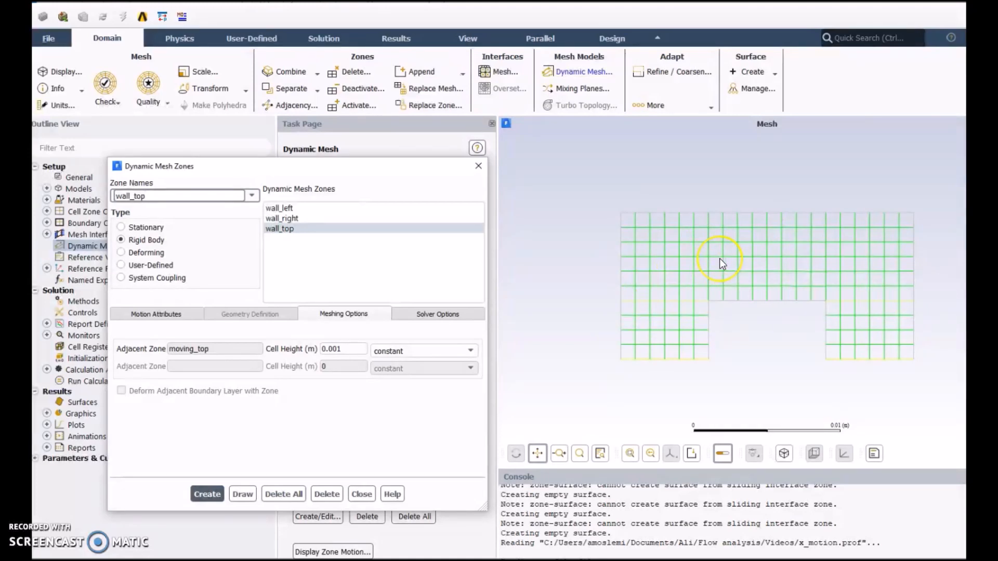
# Create a rigid-body dynamic mesh zone for Interior12 with x_motion, using cell heights of 0.001 m for moving_left_top and 0 for moving_top.
pyautogui.click(143, 315)
pyautogui.click(252, 195)
pyautogui.moveTo(254, 269); pyautogui.dragTo(256, 213)
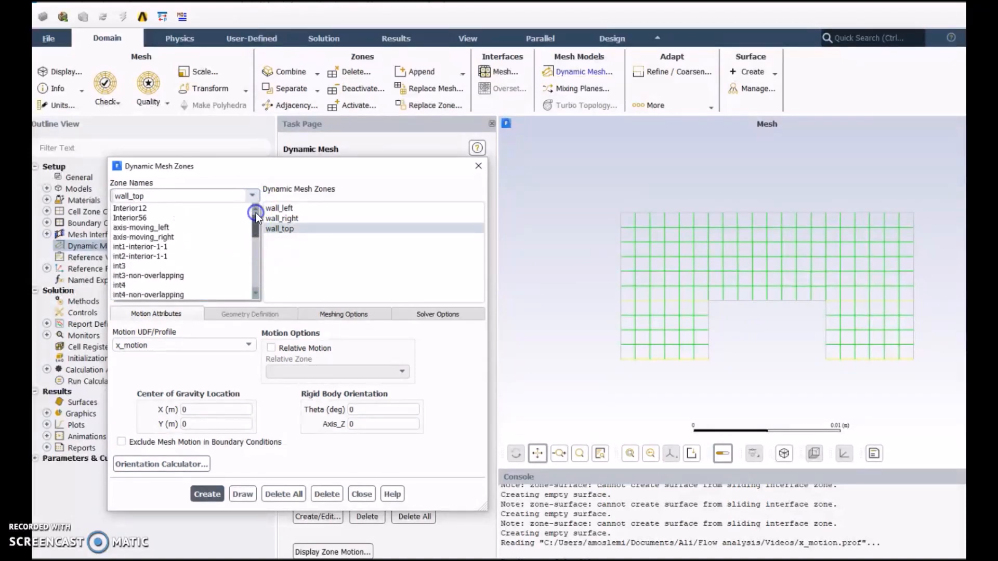
pyautogui.click(157, 207)
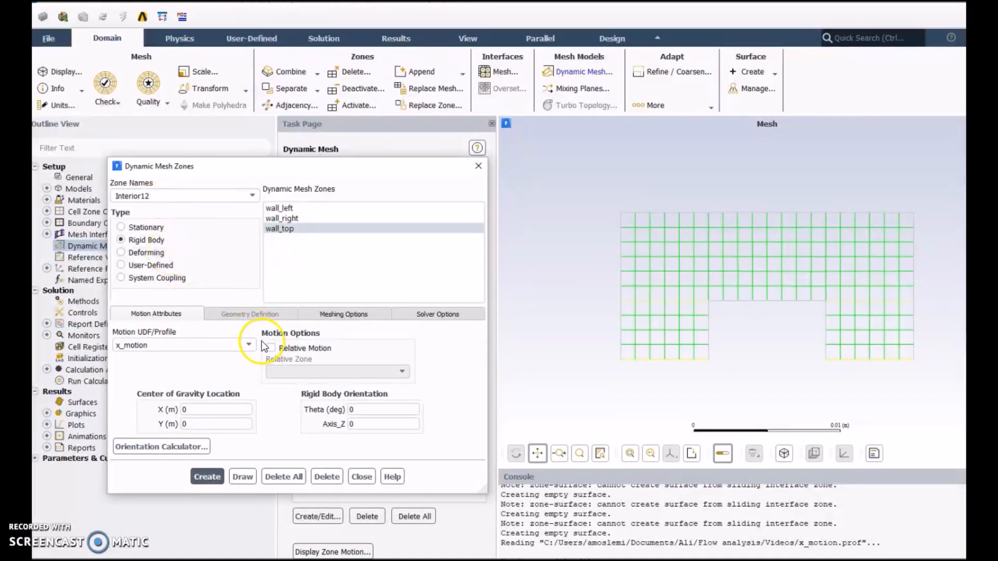
pyautogui.click(331, 315)
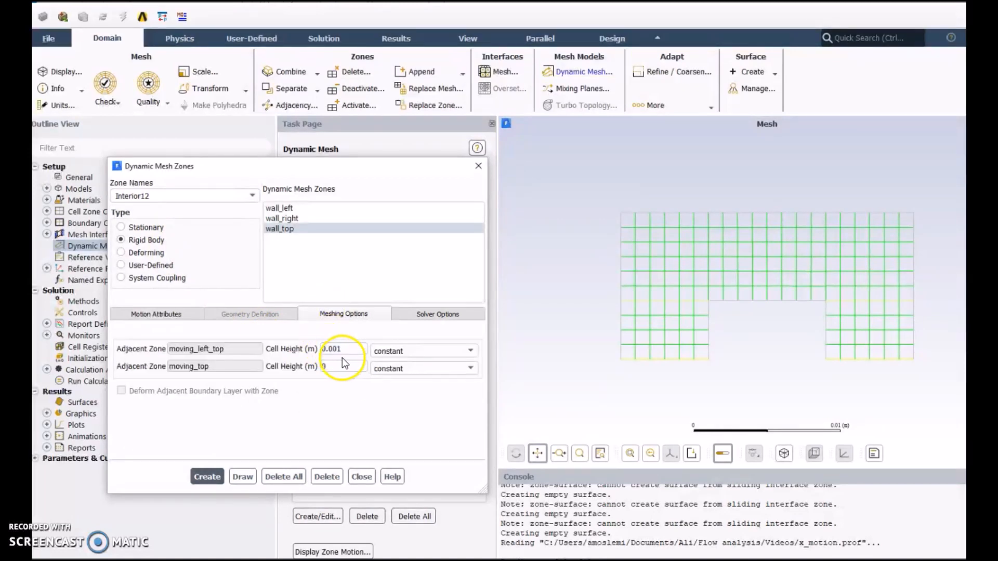
pyautogui.click(207, 476)
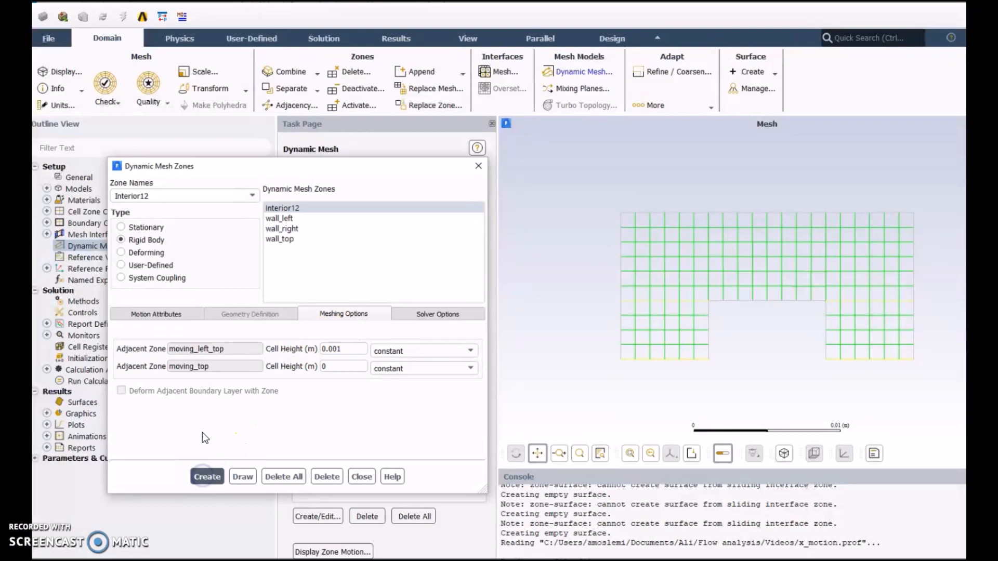
# Create a rigid-body dynamic mesh zone for Interior56 with a cell height of 0.001 m for both moving_top and moving_right_top.
pyautogui.click(251, 195)
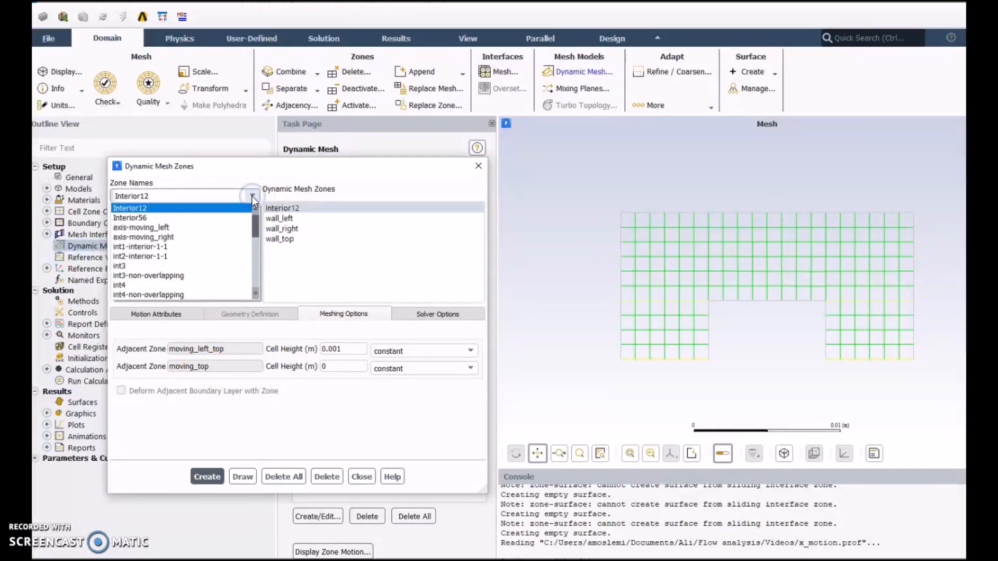
pyautogui.click(127, 216)
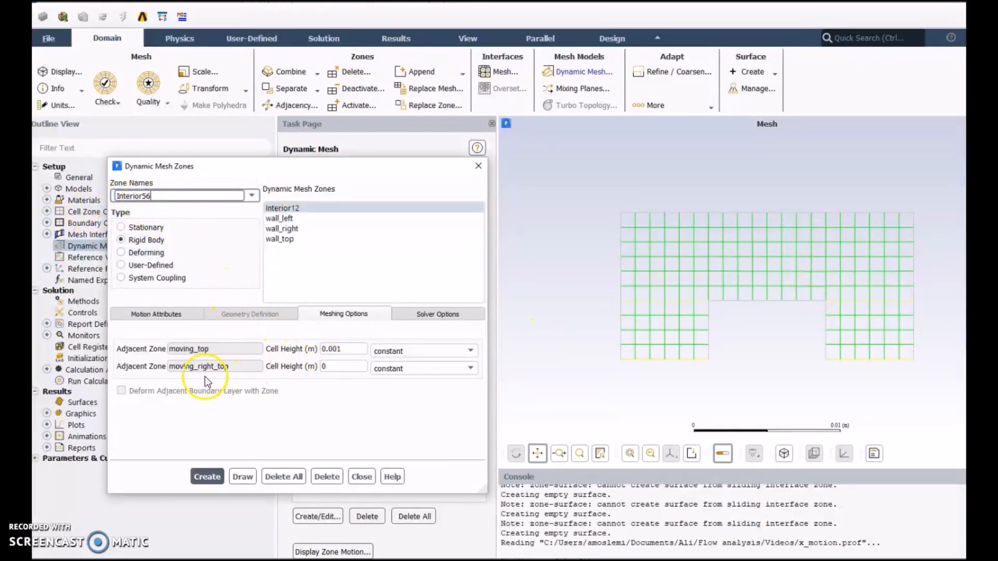
pyautogui.click(333, 367)
pyautogui.write('.001')
pyautogui.click(322, 379)
pyautogui.click(207, 475)
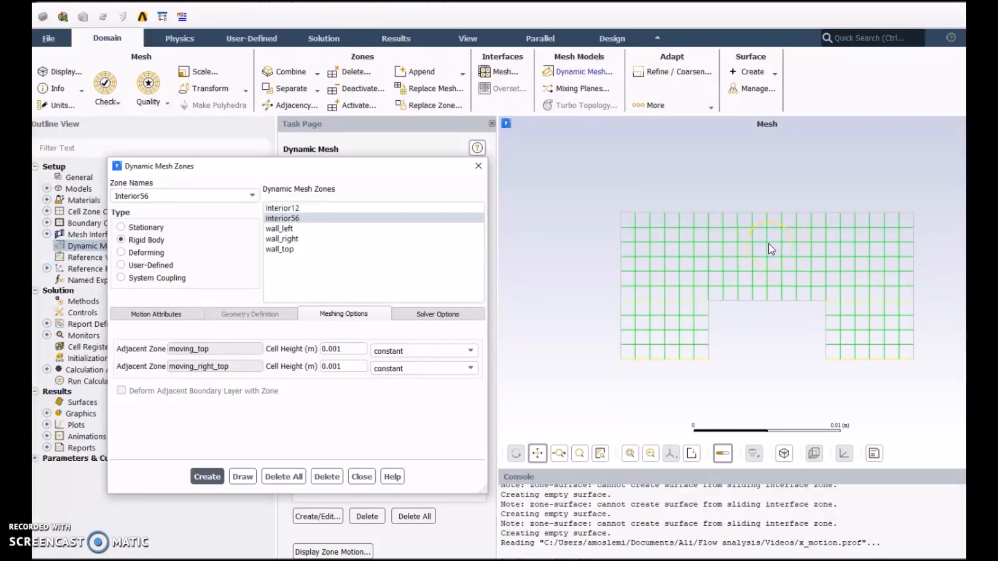
# Create a rigid-body dynamic mesh zone for the moving_top cell zone driven by the x_motion profile.
pyautogui.click(256, 199)
pyautogui.moveTo(254, 223); pyautogui.dragTo(254, 261)
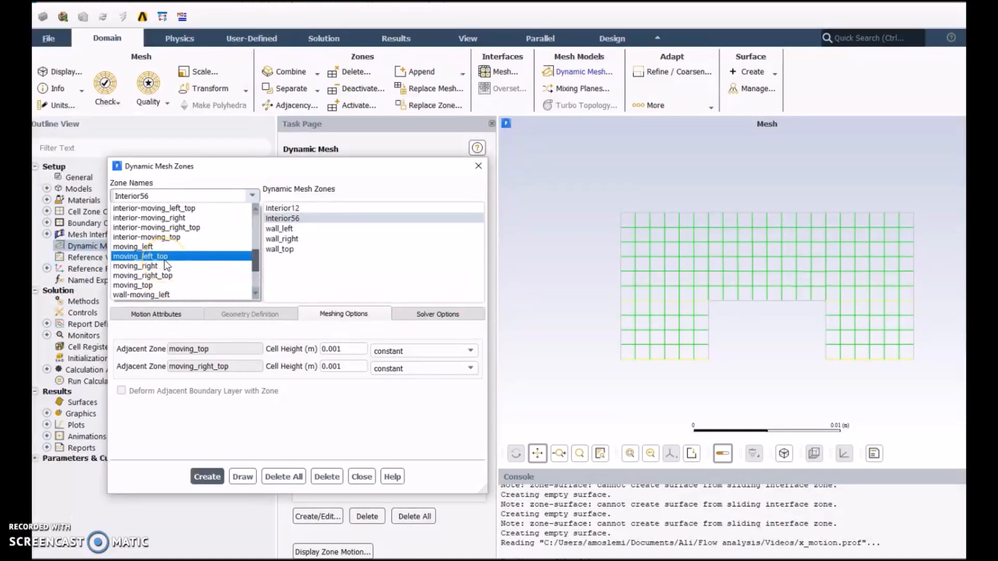
pyautogui.click(137, 286)
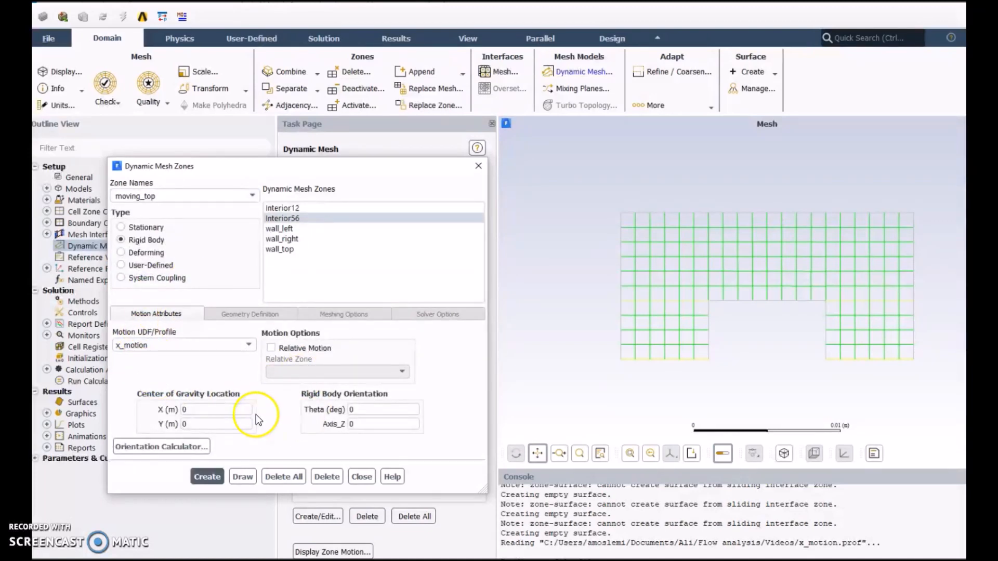
pyautogui.click(210, 478)
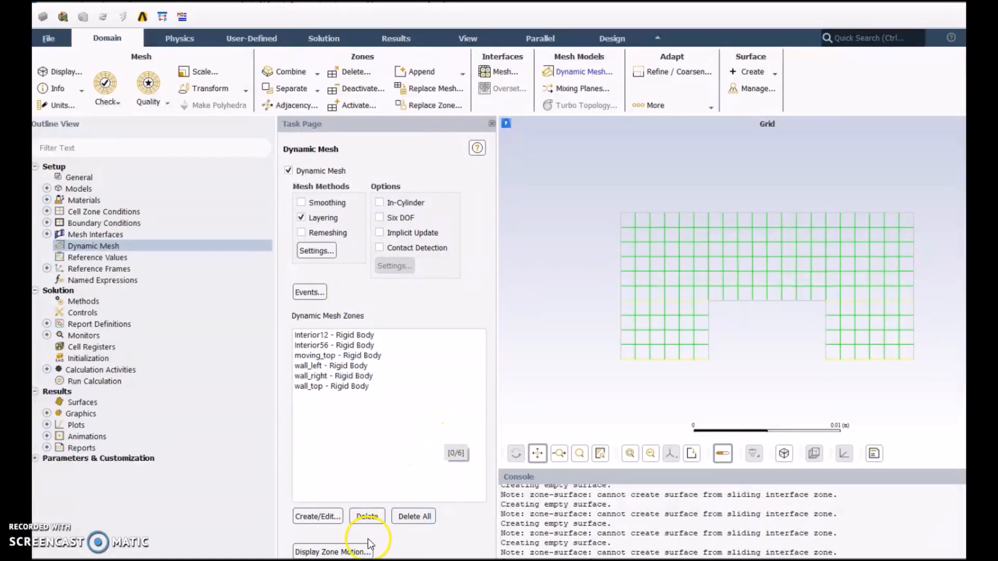
# Preview the motion of all dynamic face zones for 100 steps with a time step of 0.001 s.
pyautogui.click(335, 551)
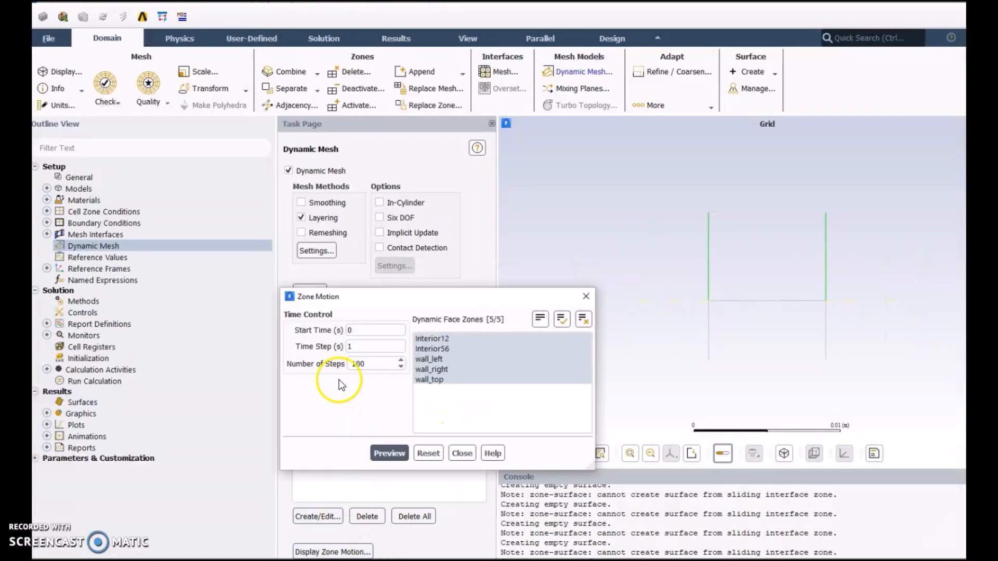
pyautogui.click(372, 347)
pyautogui.moveTo(366, 347); pyautogui.dragTo(343, 351)
pyautogui.write('.')
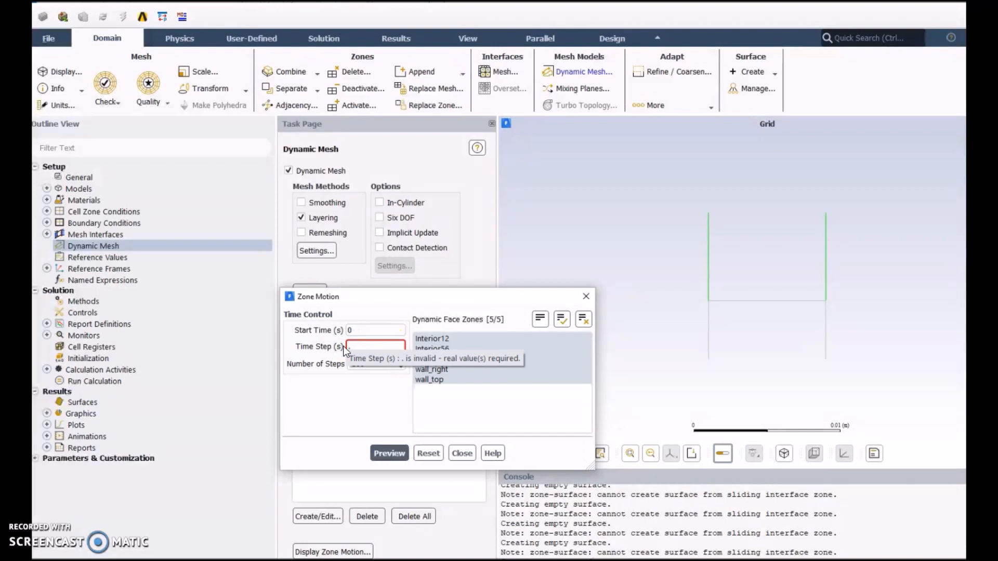
pyautogui.write('001')
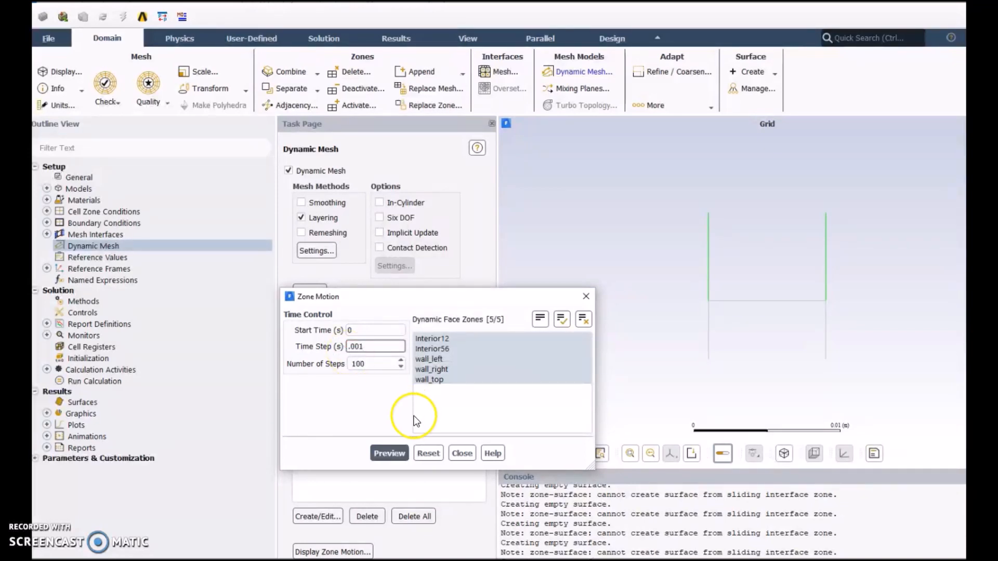
pyautogui.click(382, 454)
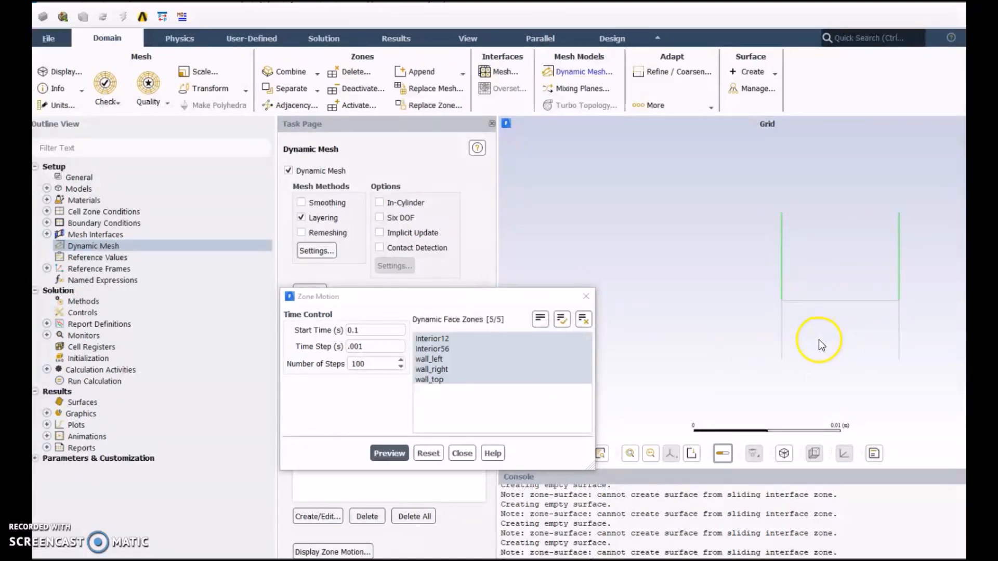
pyautogui.click(461, 449)
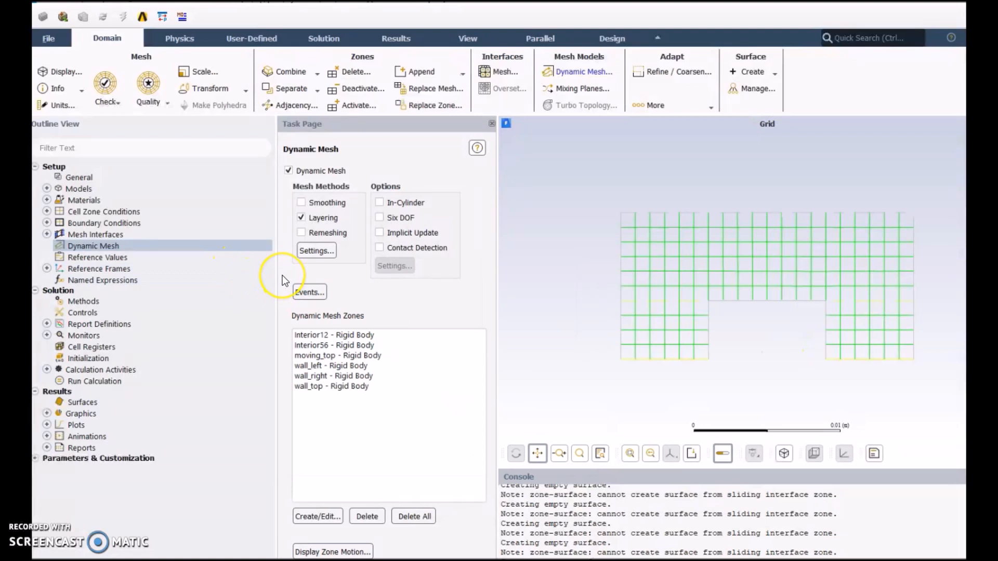
# Initialize the solution with standard initialization and export the case and data as FFF.1.cas in the MECH folder.
pyautogui.click(90, 359)
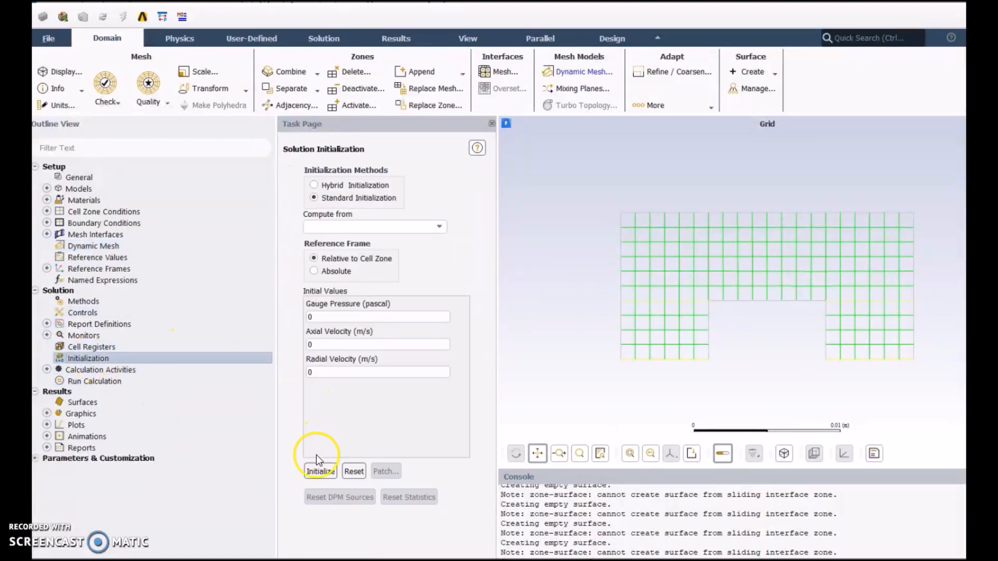
pyautogui.click(318, 472)
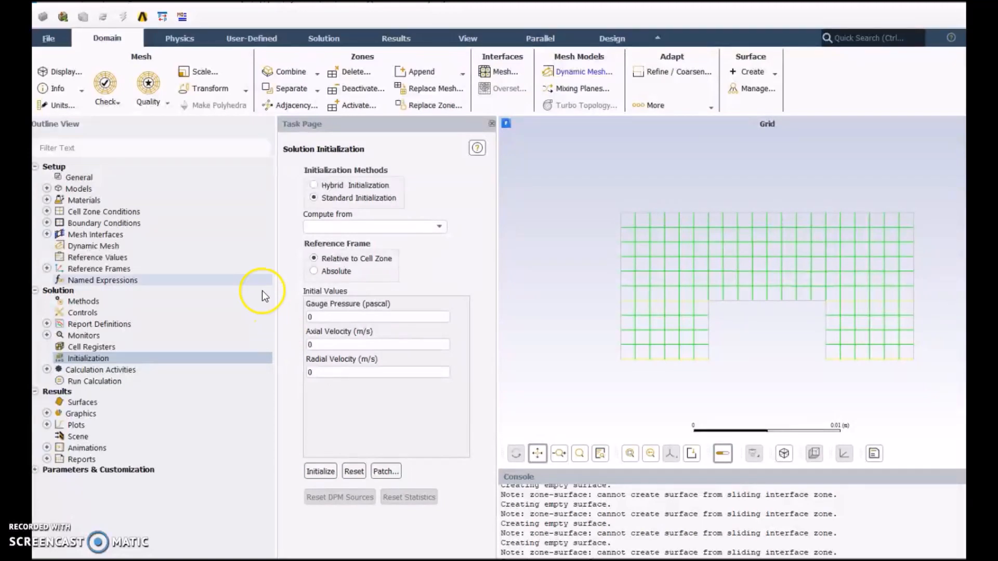
pyautogui.click(46, 42)
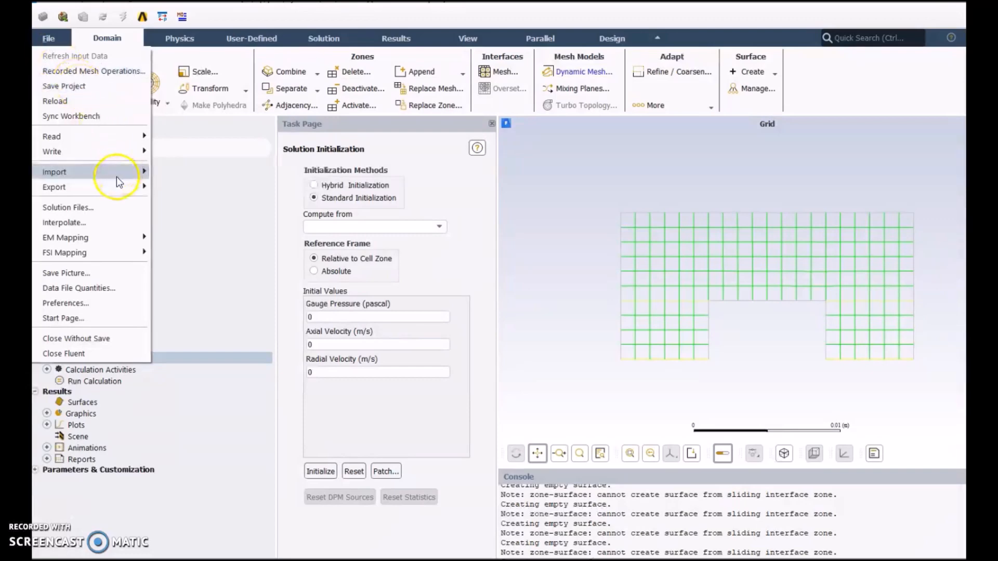
pyautogui.moveTo(100, 186)
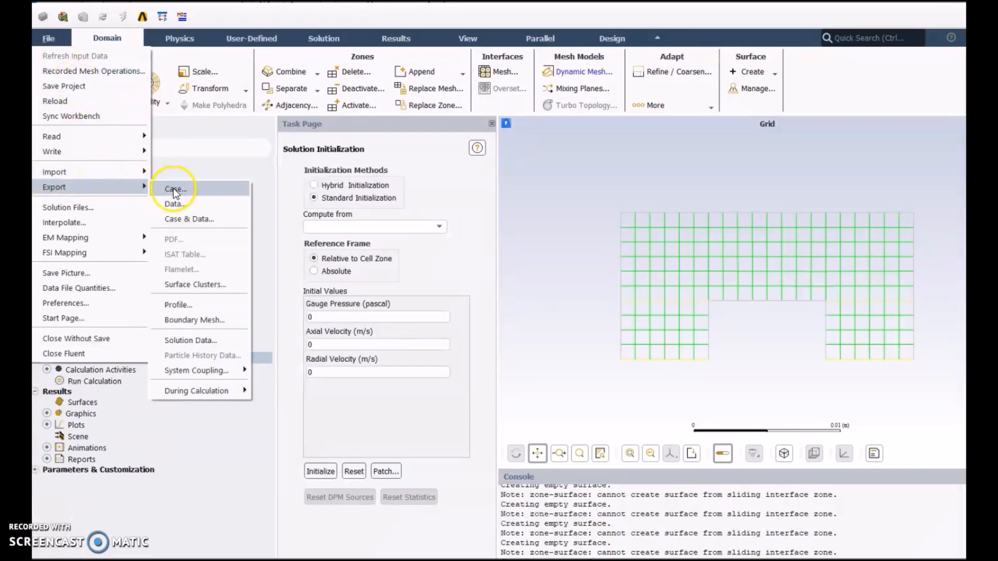
pyautogui.click(183, 217)
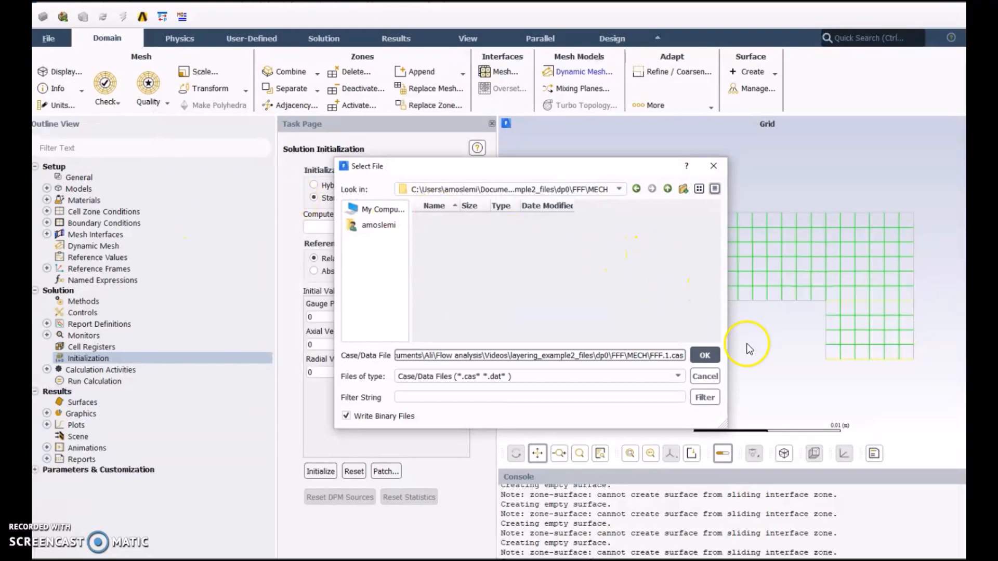
pyautogui.tripleClick(668, 355)
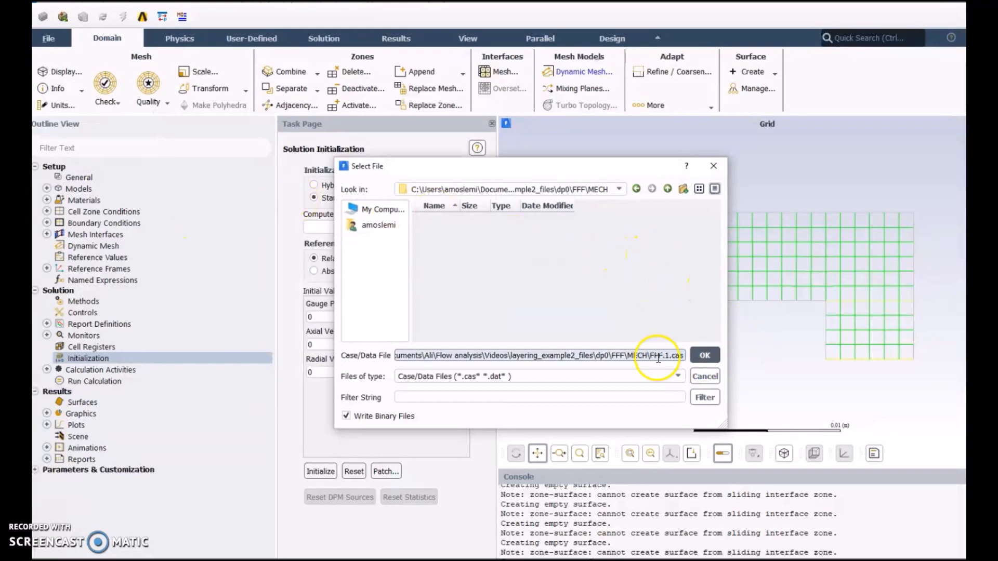
pyautogui.click(664, 360)
pyautogui.click(704, 356)
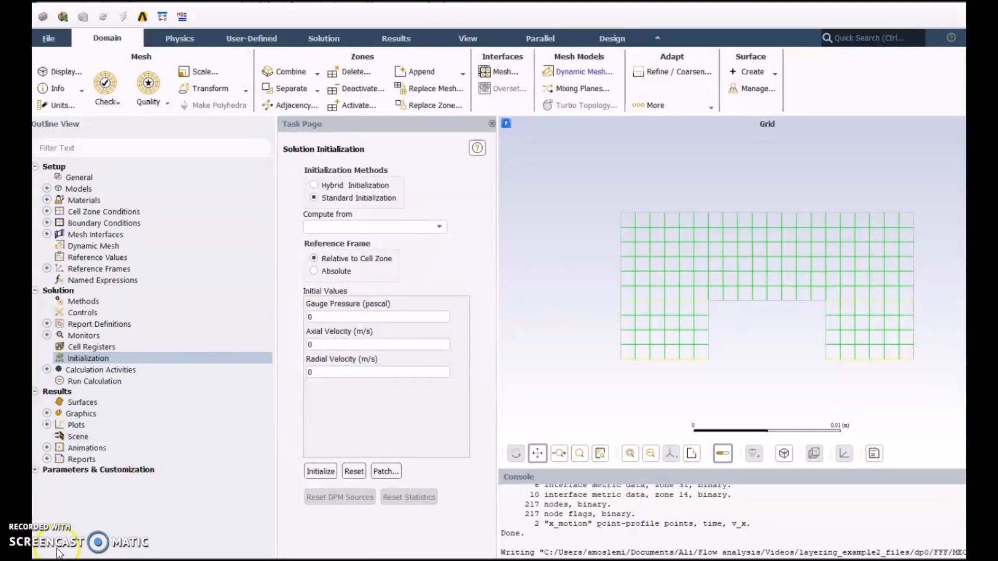
# Start a solution animation definition and add a new mesh object showing edges and faces of the preselected surfaces.
pyautogui.click(47, 369)
pyautogui.click(104, 406)
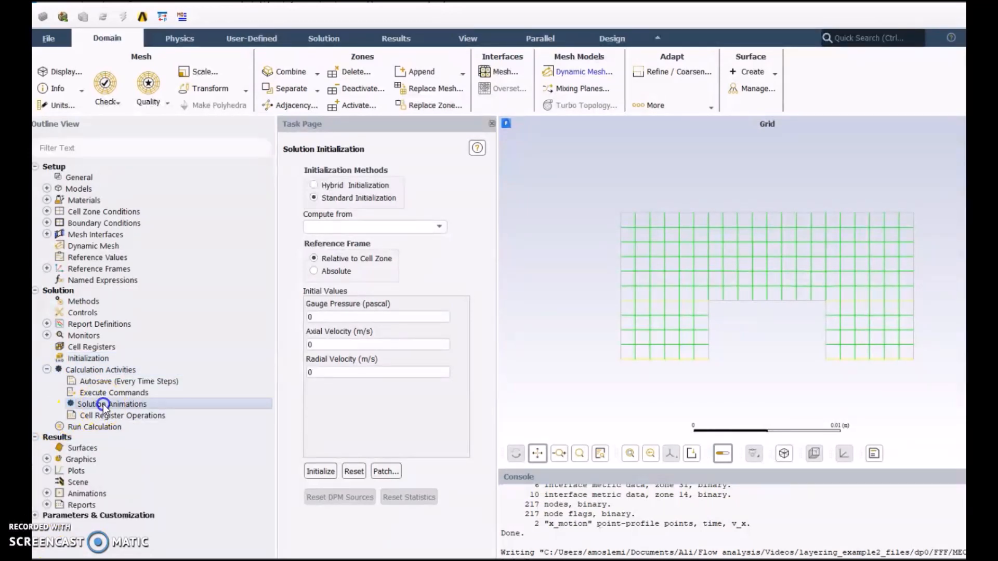
pyautogui.doubleClick(104, 405)
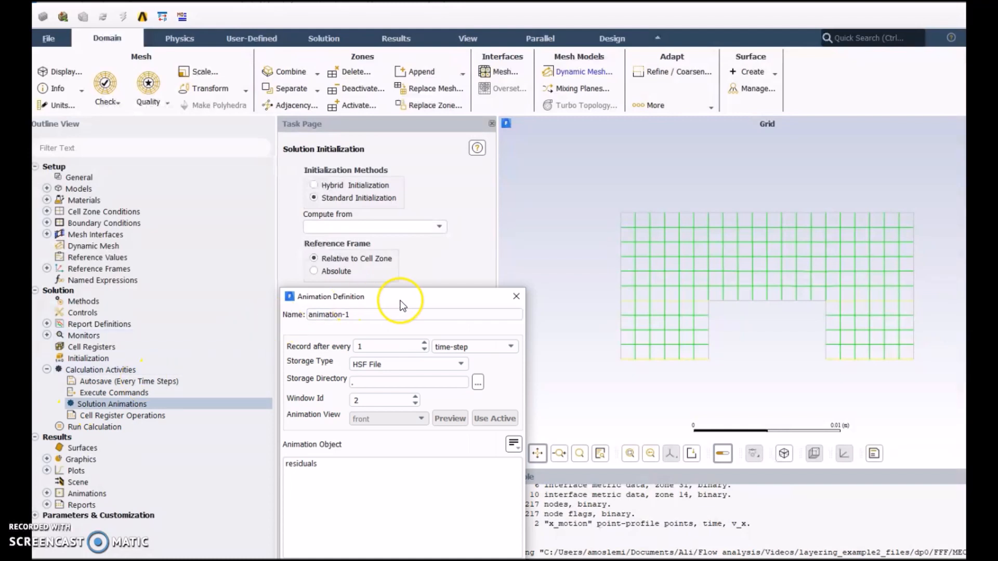
pyautogui.moveTo(408, 296); pyautogui.dragTo(417, 183)
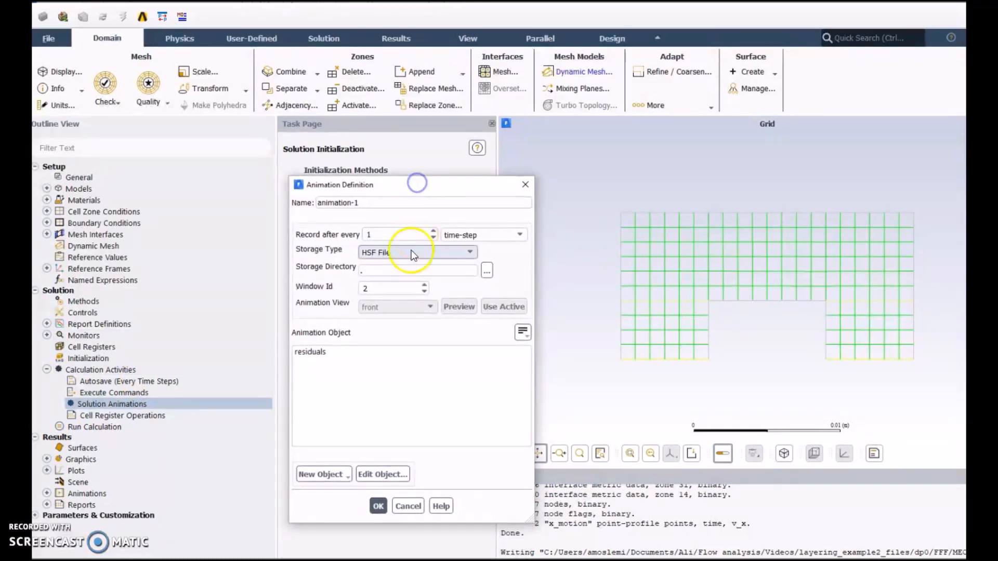
pyautogui.click(311, 475)
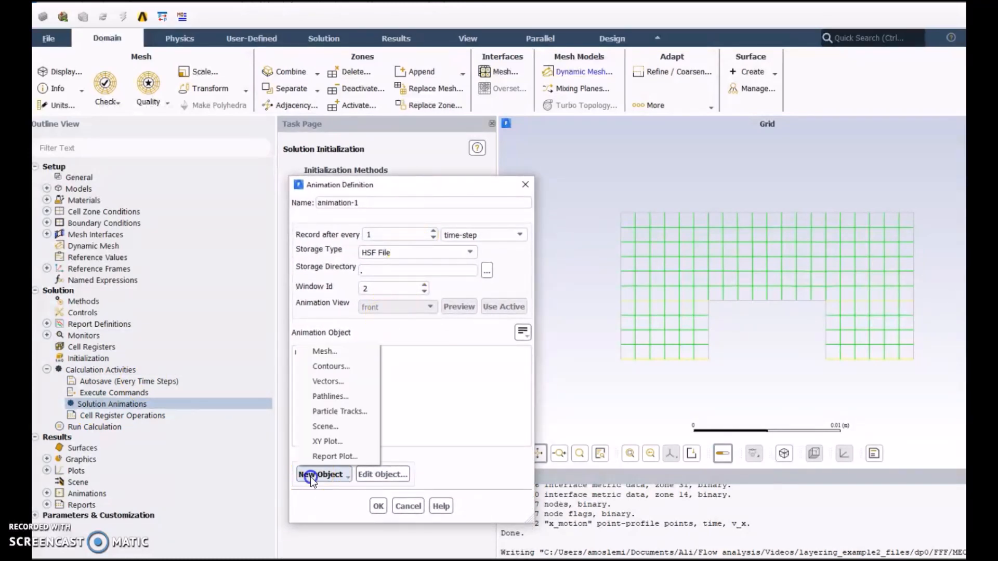
pyautogui.click(341, 352)
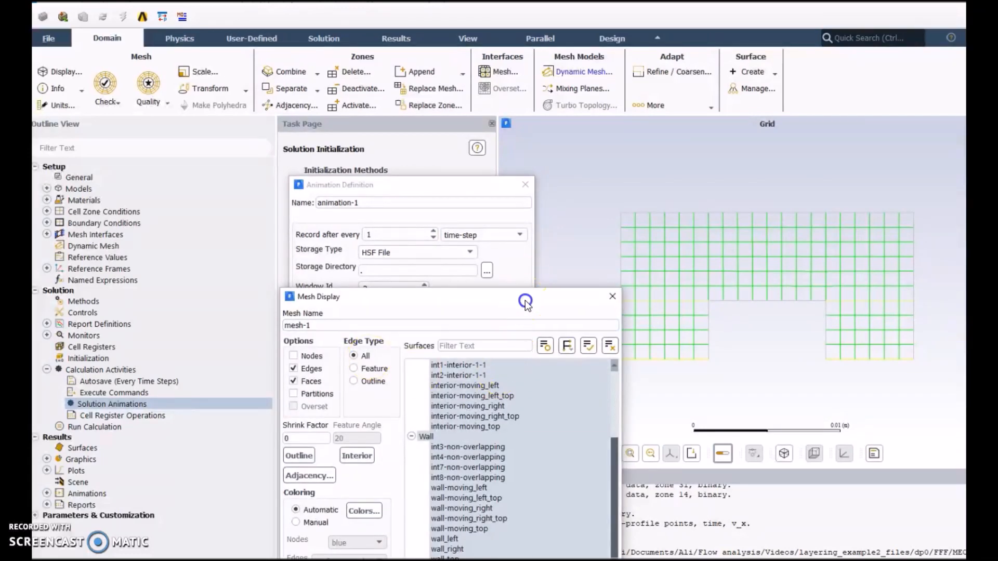
pyautogui.moveTo(525, 304); pyautogui.dragTo(538, 188)
pyautogui.click(419, 494)
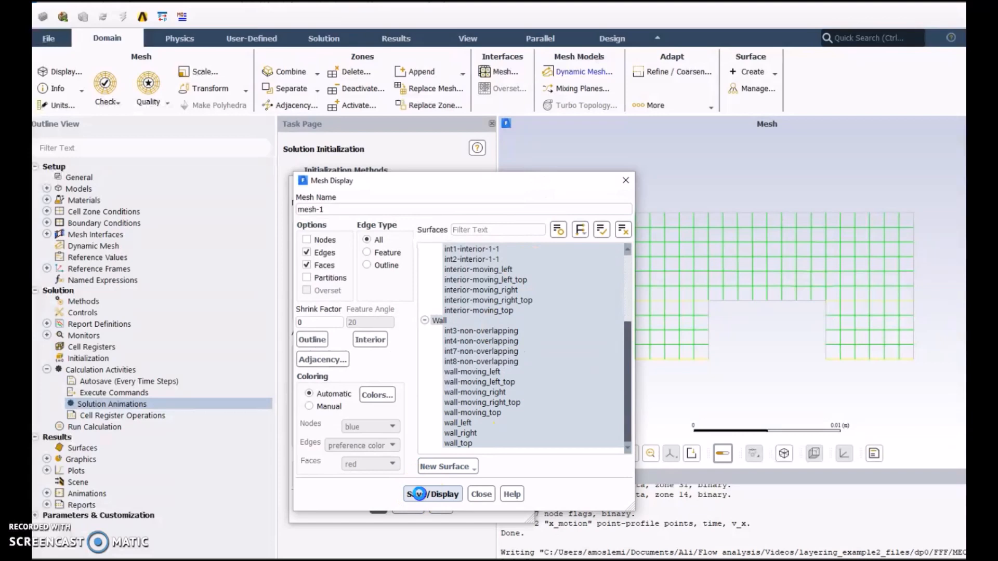
pyautogui.click(481, 493)
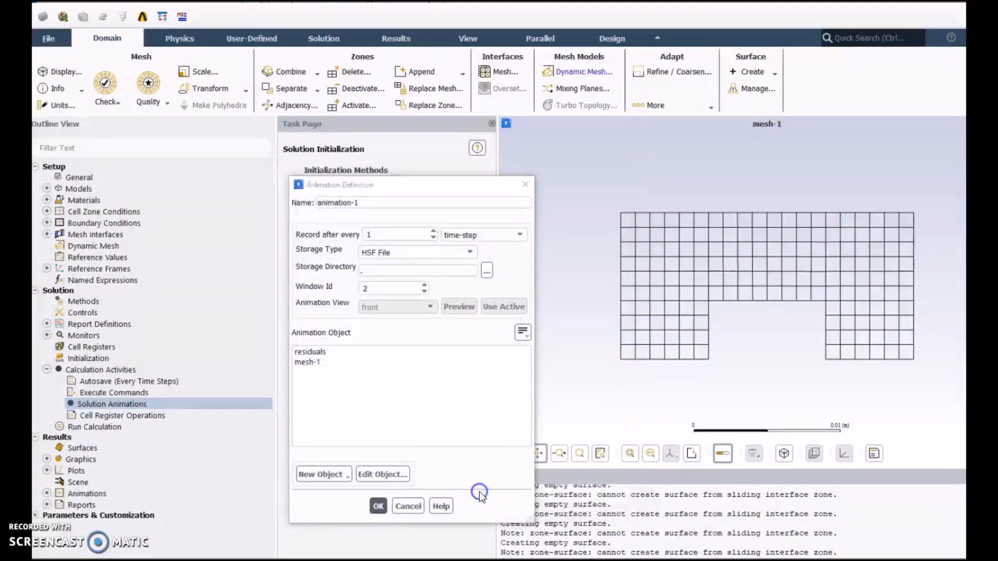
# Set the solution animation to record the mesh-1 object after every 5 time steps and save its definition.
pyautogui.click(315, 364)
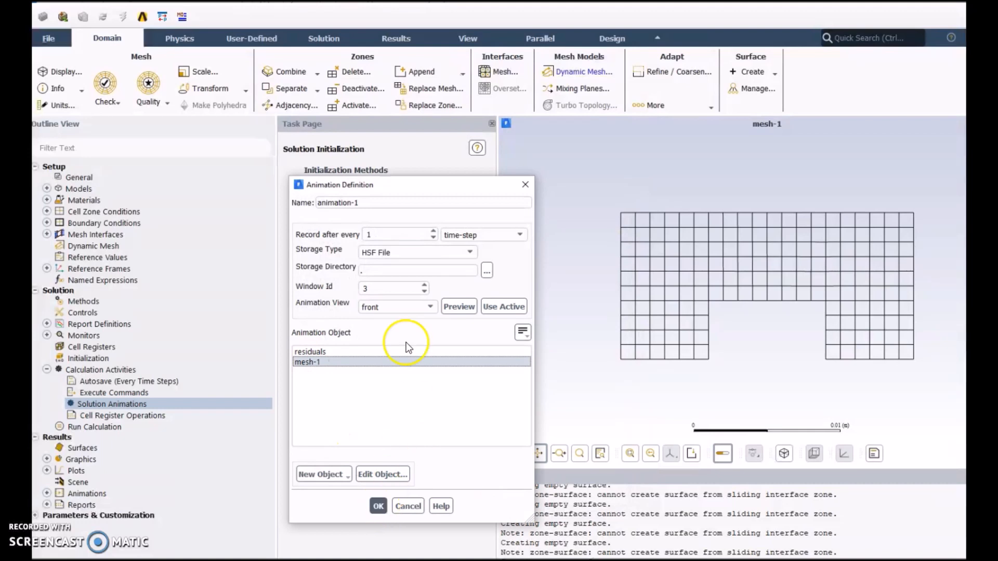
pyautogui.moveTo(389, 236); pyautogui.dragTo(362, 226)
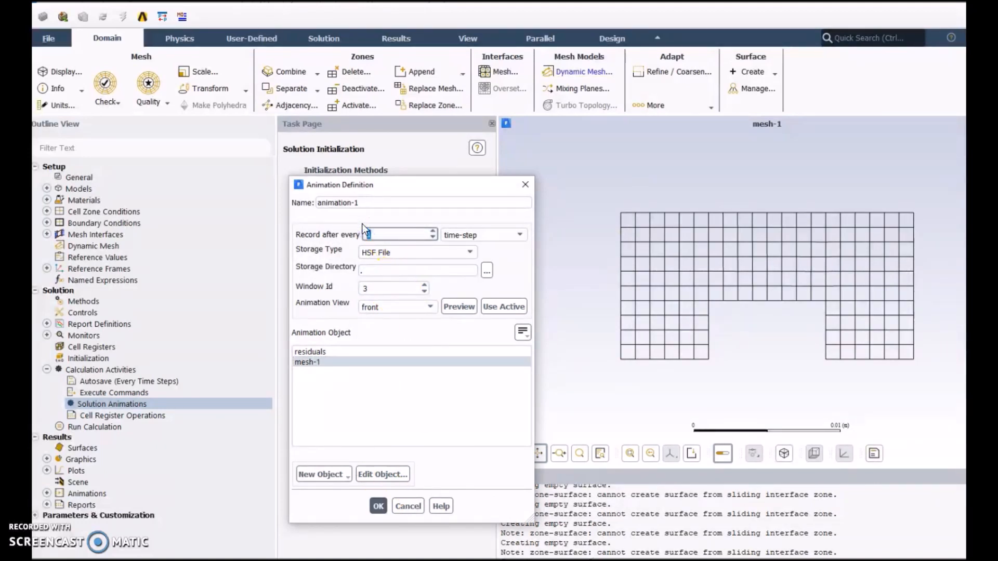
pyautogui.write('5')
pyautogui.click(379, 506)
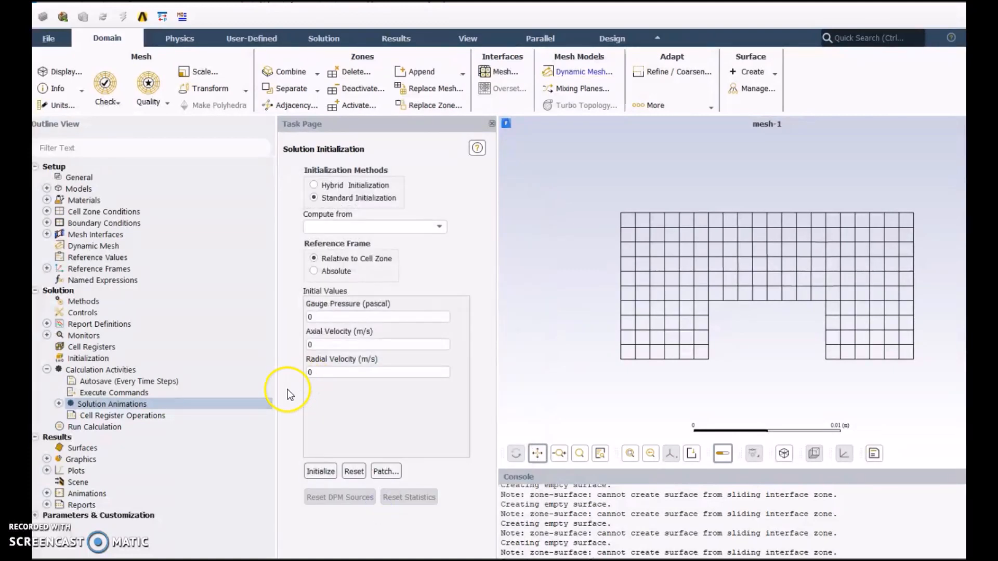
# Run the transient calculation for 100 time steps with a time step size of 0.001 s.
pyautogui.click(108, 427)
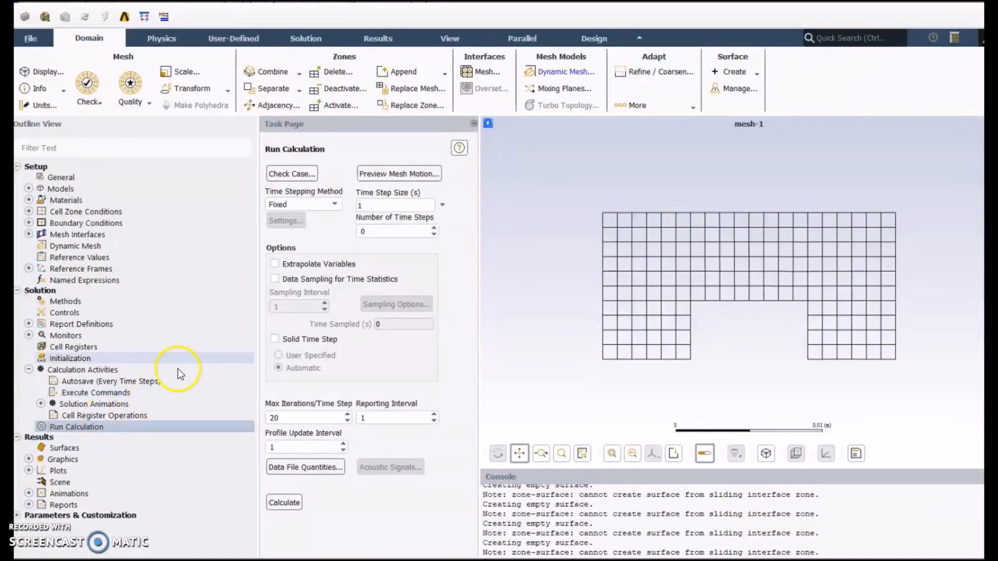
pyautogui.click(366, 204)
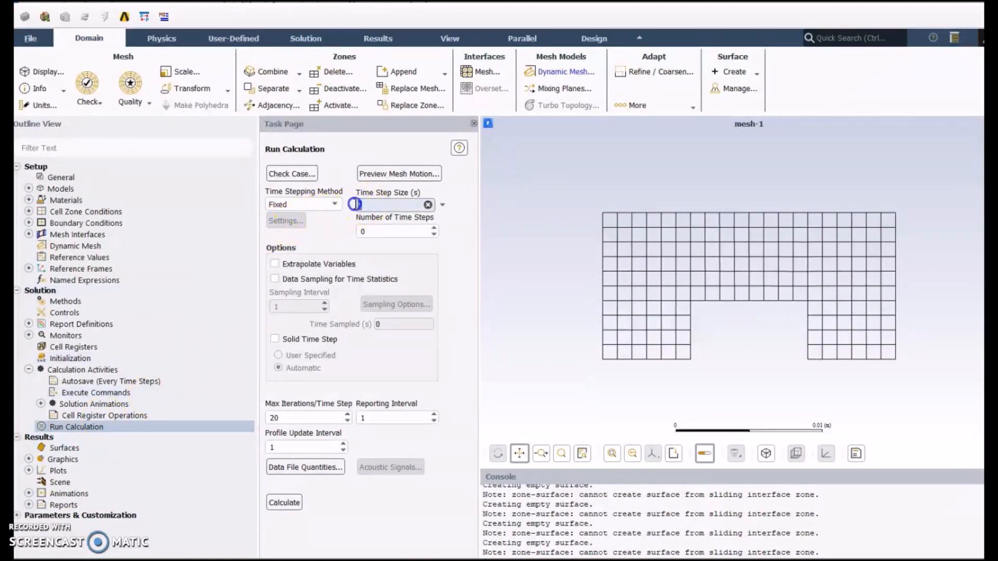
pyautogui.press('BackSpace')
pyautogui.write('.001')
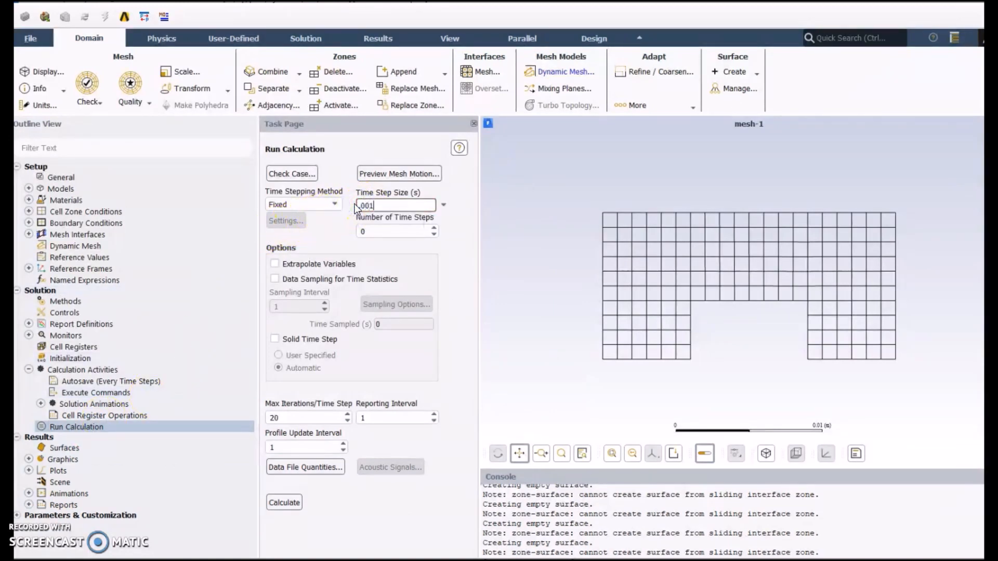
pyautogui.click(365, 230)
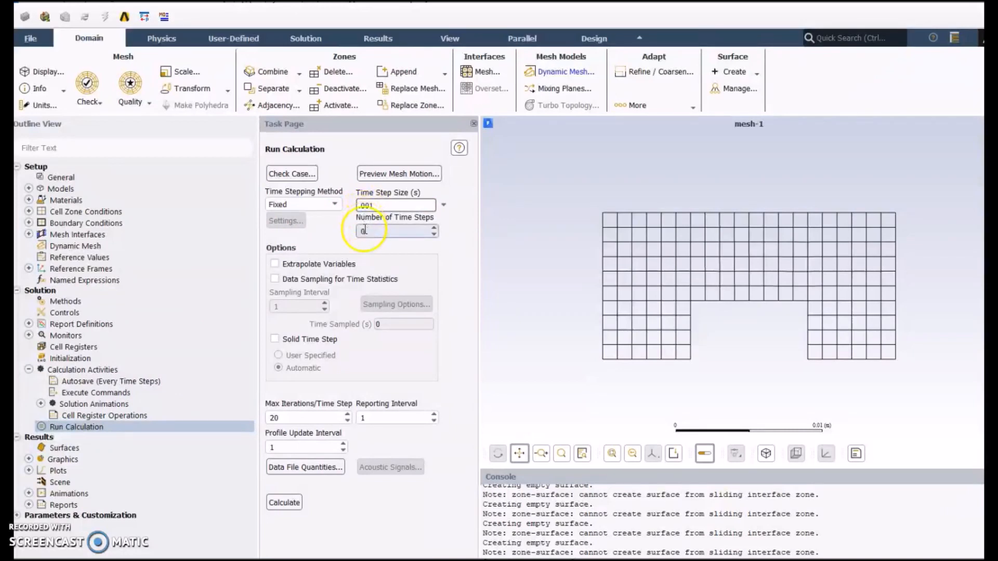
pyautogui.click(363, 231)
pyautogui.click(363, 231)
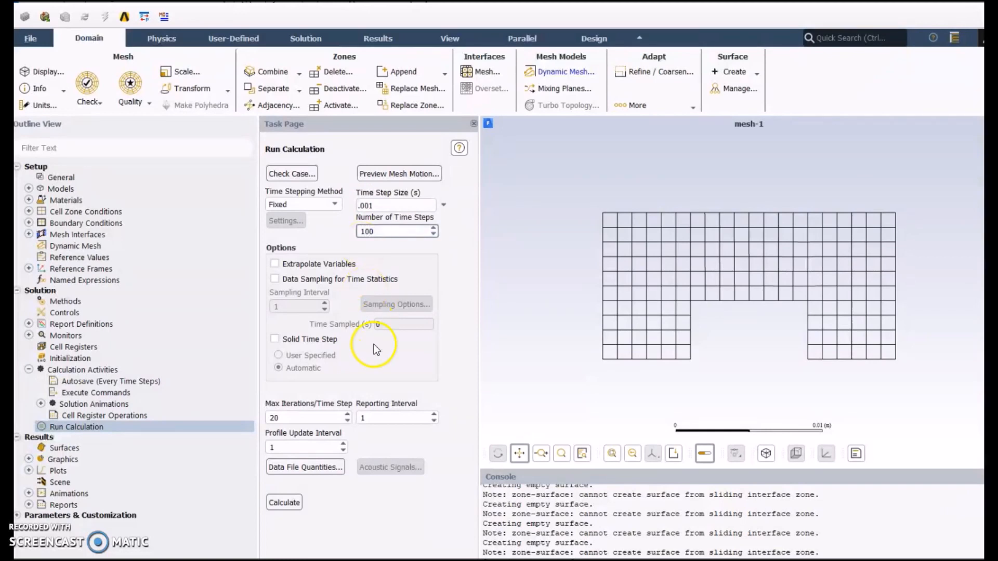
pyautogui.click(292, 503)
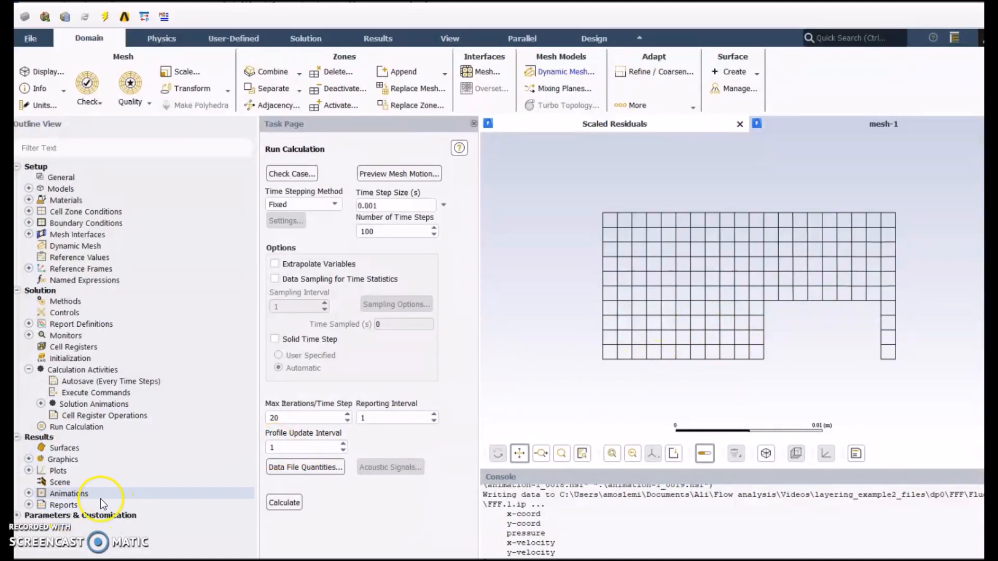
# Play back the recorded mesh animation once to examine how the layers form and collapse.
pyautogui.click(77, 498)
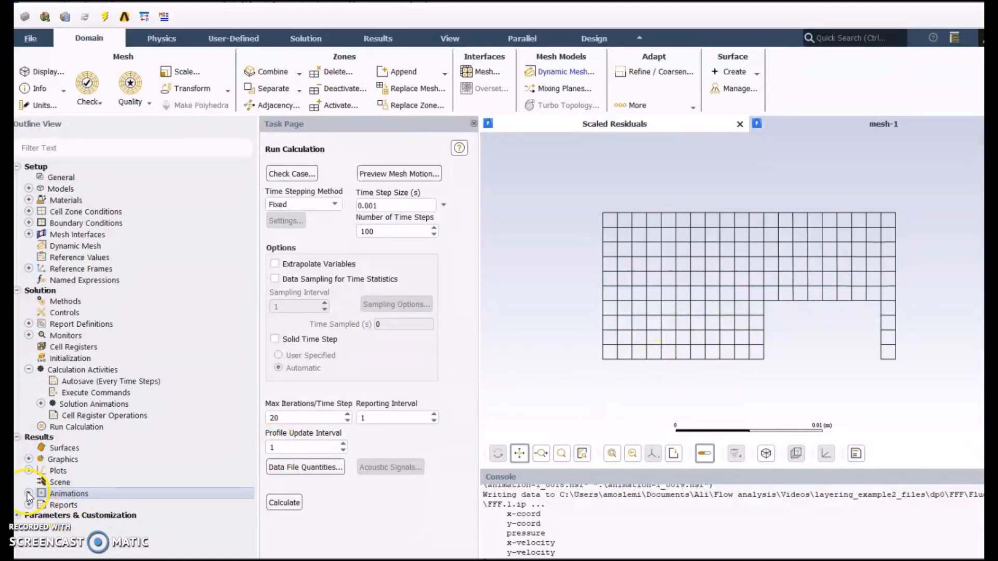
pyautogui.click(29, 494)
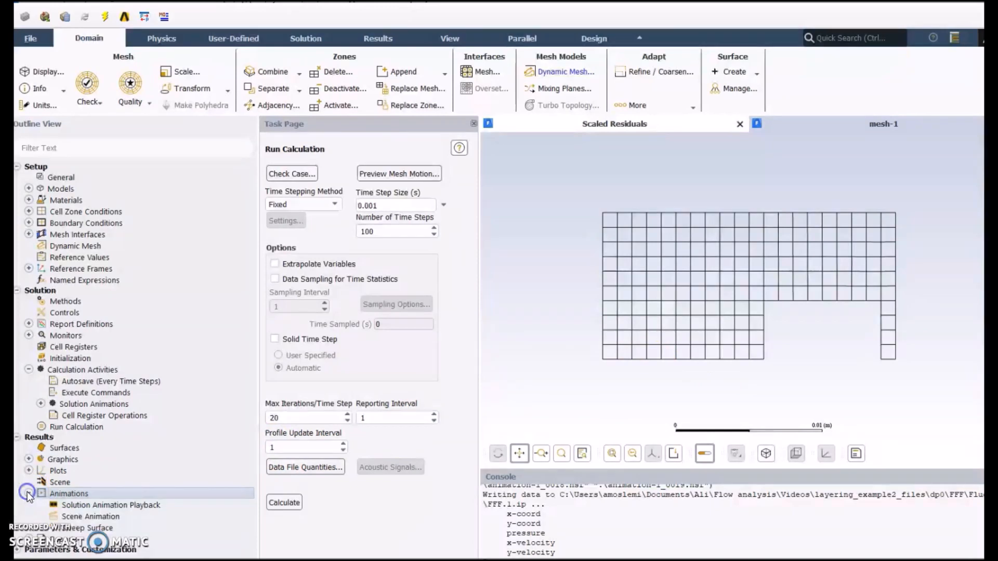
pyautogui.doubleClick(97, 504)
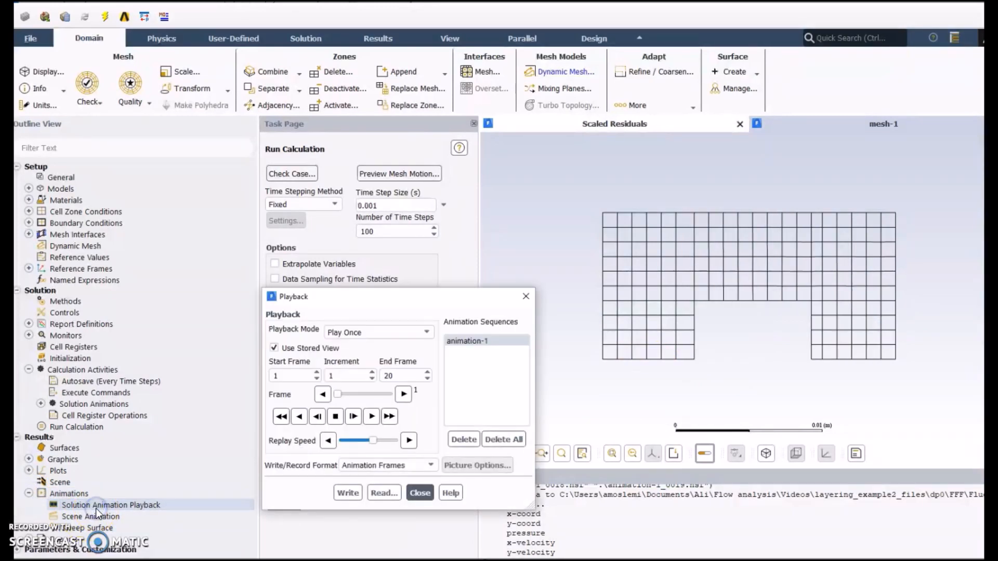
pyautogui.click(359, 416)
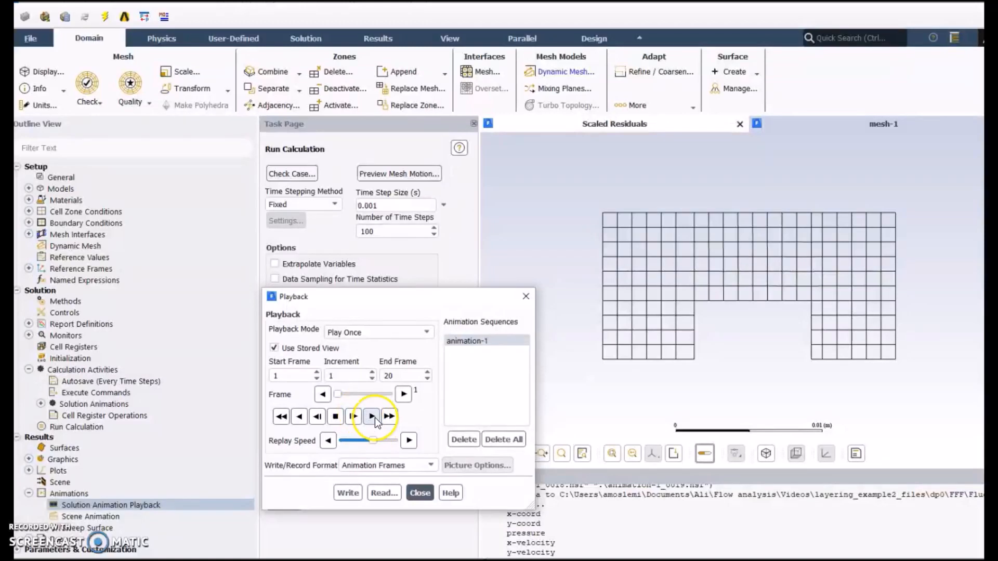
pyautogui.click(372, 416)
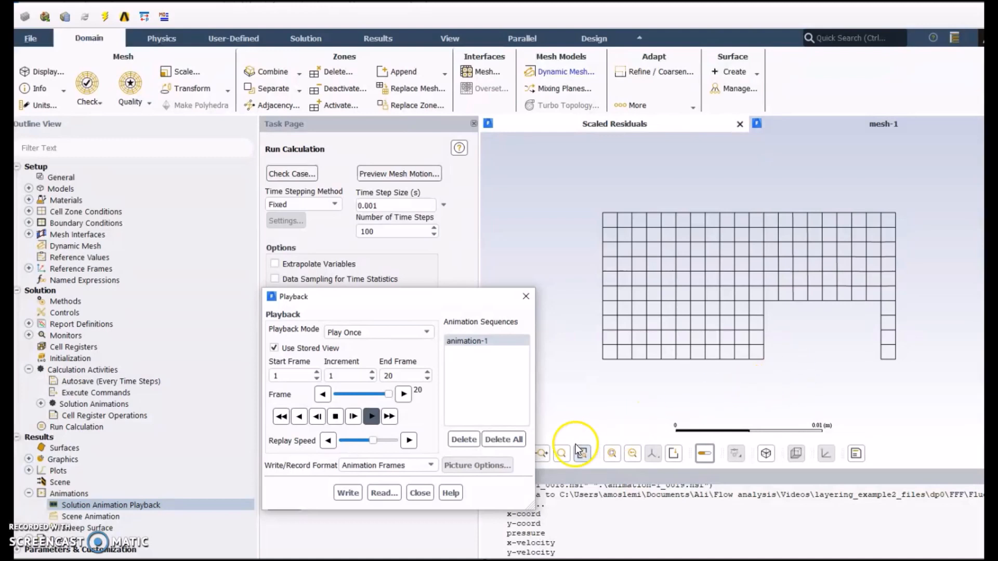
pyautogui.click(419, 493)
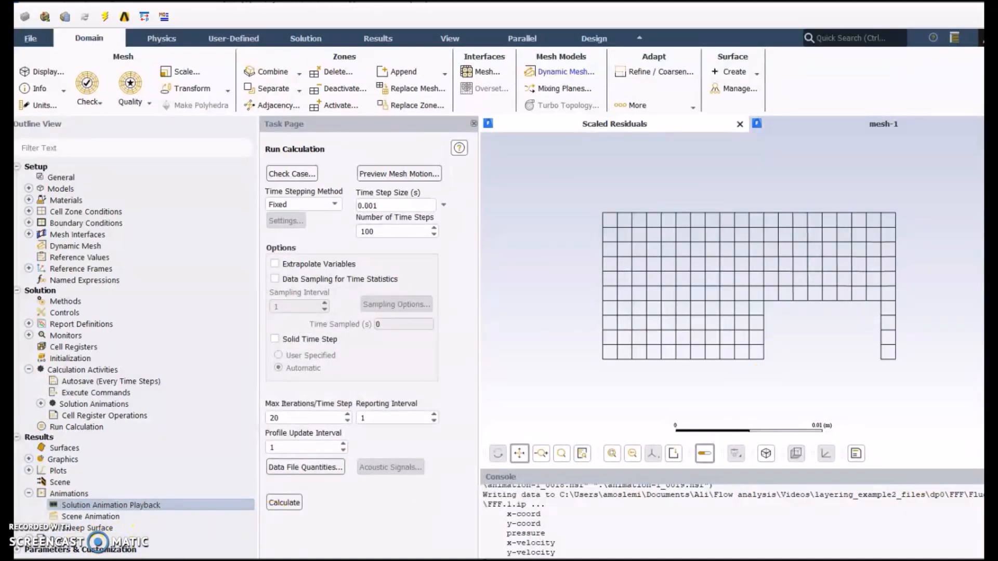